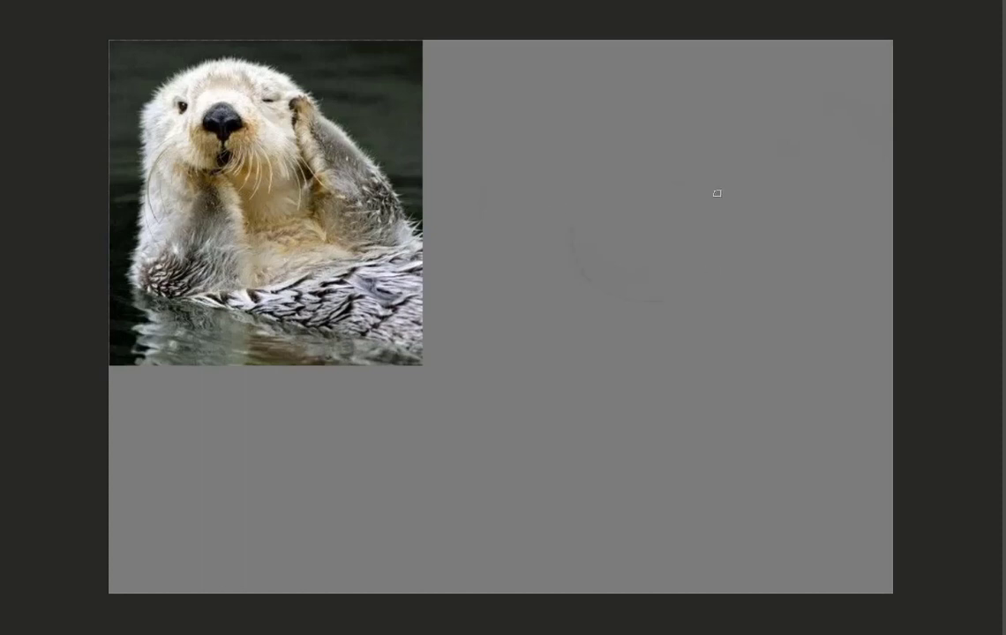
Step: Sketch a neck line, the round nose, muzzle shading and fur along the head's left side
drag(543, 243, 535, 435)
mouse_move(624, 235)
mouse_down()
mouse_move(635, 227)
mouse_move(624, 246)
mouse_move(618, 230)
mouse_up()
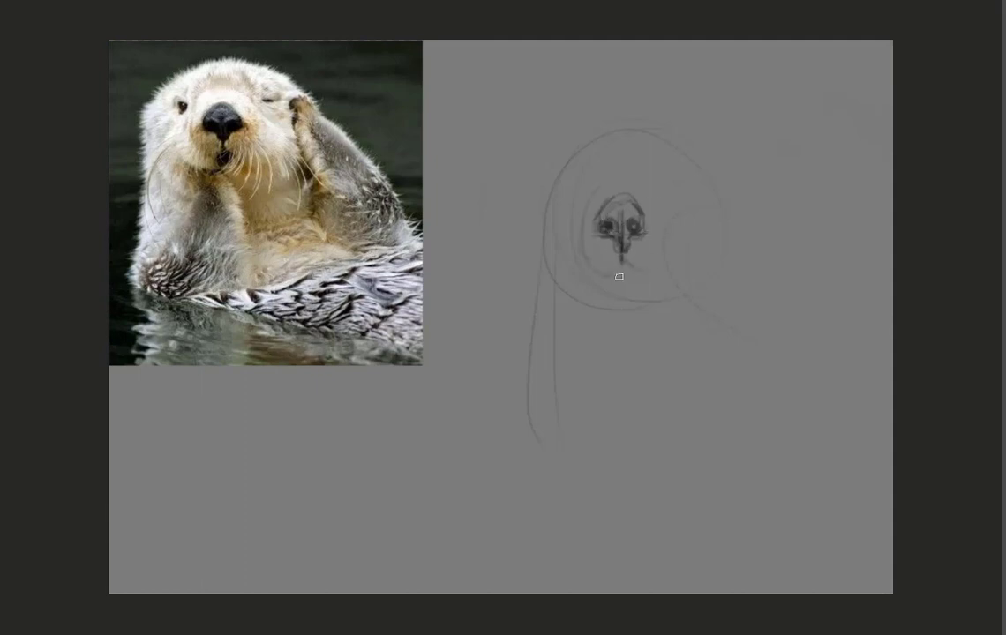
drag(582, 242, 580, 237)
drag(569, 194, 556, 187)
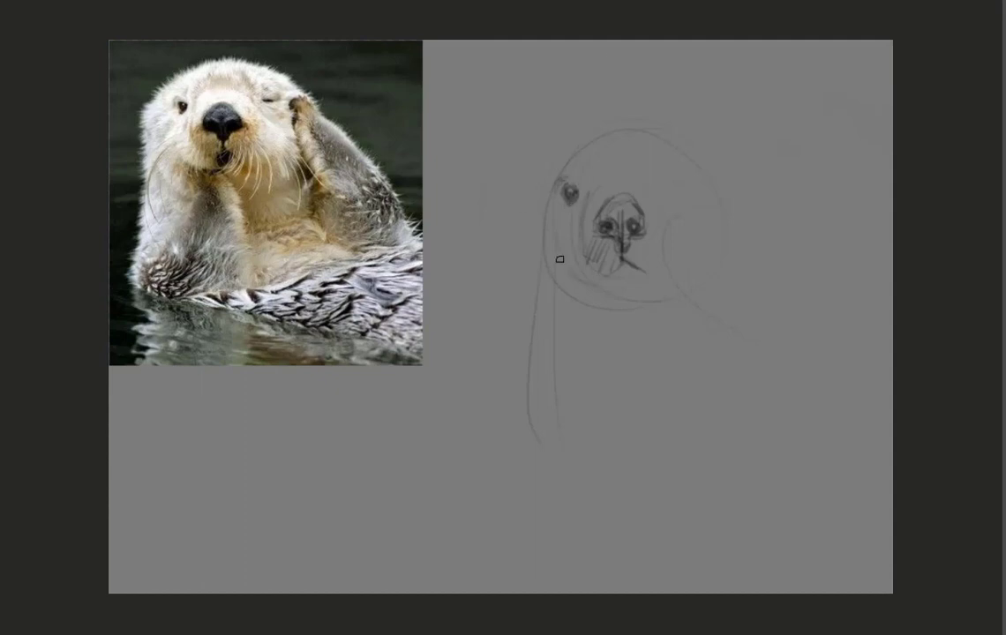
mouse_move(559, 259)
mouse_down()
mouse_move(613, 294)
mouse_move(624, 278)
mouse_up()
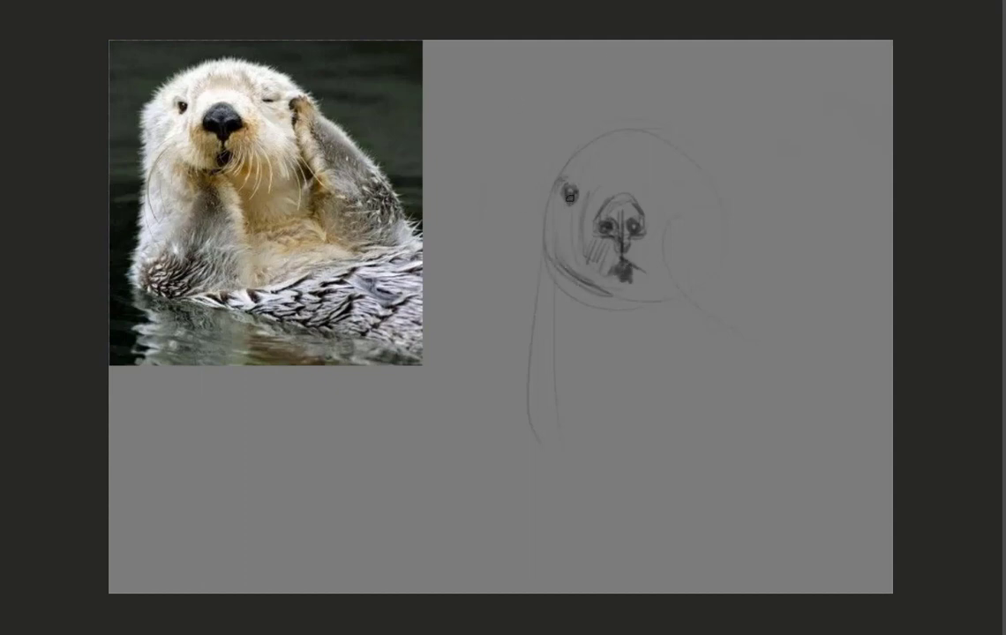
mouse_move(547, 220)
mouse_down()
mouse_move(556, 188)
mouse_move(644, 168)
mouse_up()
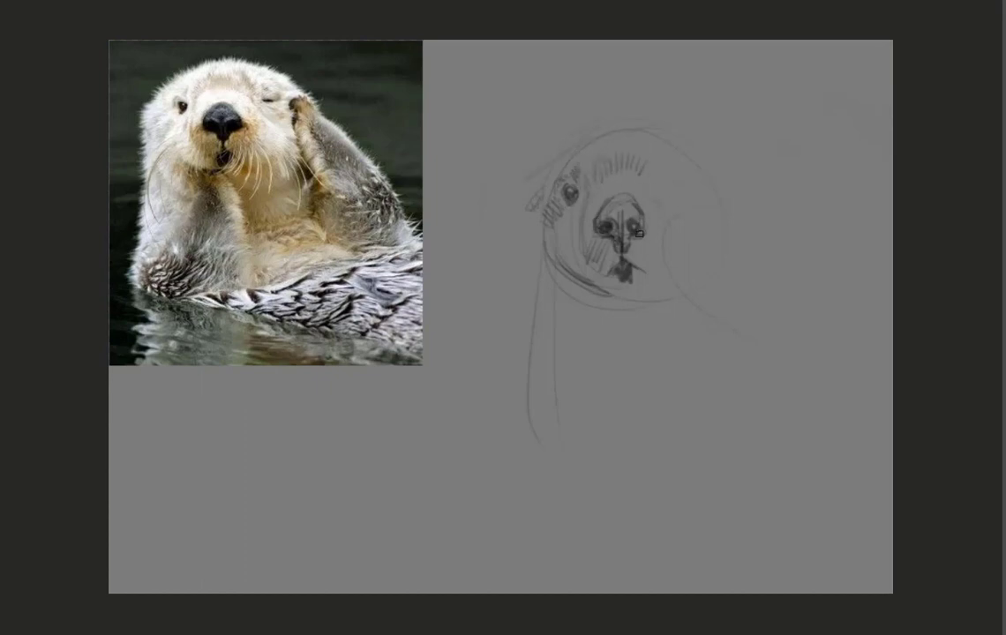
Step: Darken the nose outline, draw the chin and neck lines, and hatch the left face
drag(638, 234, 597, 225)
drag(617, 296, 552, 265)
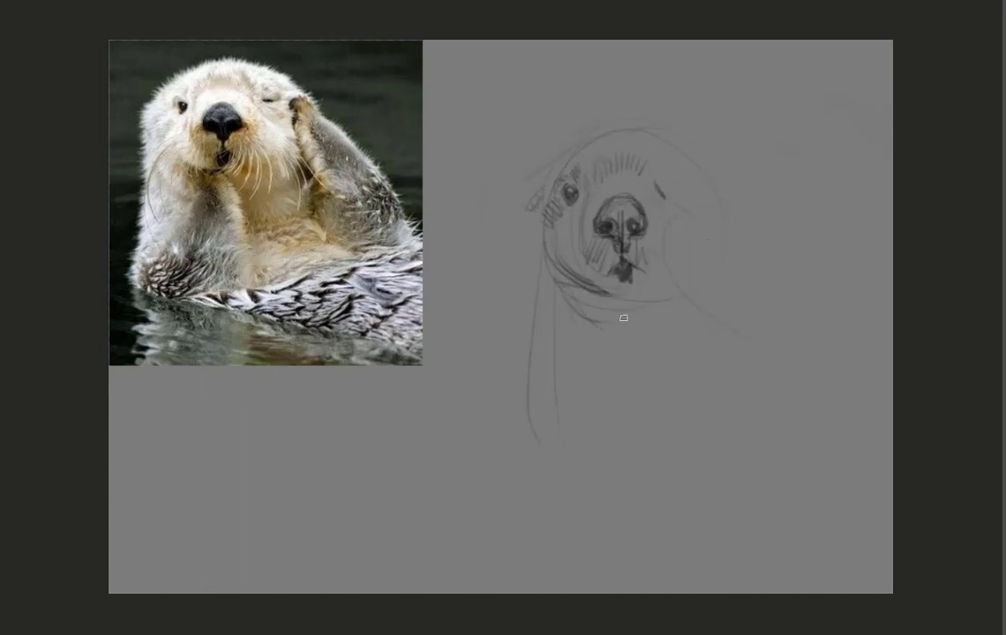
drag(582, 322, 559, 444)
drag(631, 300, 661, 401)
drag(674, 273, 687, 349)
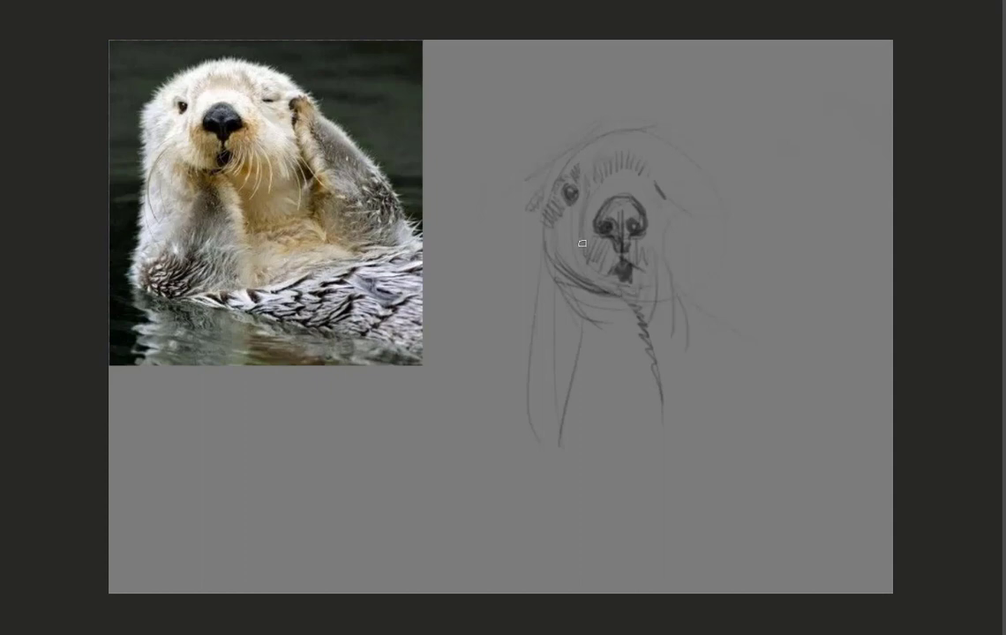
drag(540, 216, 543, 259)
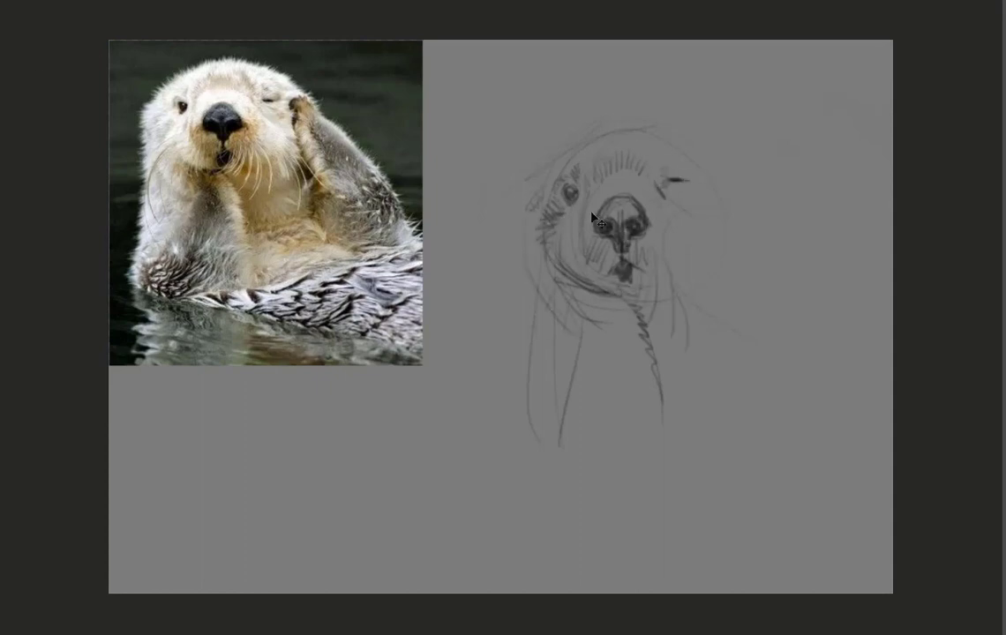
Step: Hatch fur over the head top, left face, chin and right cheek, shading around the winking eye
scroll(3, 119, down, 2)
drag(603, 131, 641, 127)
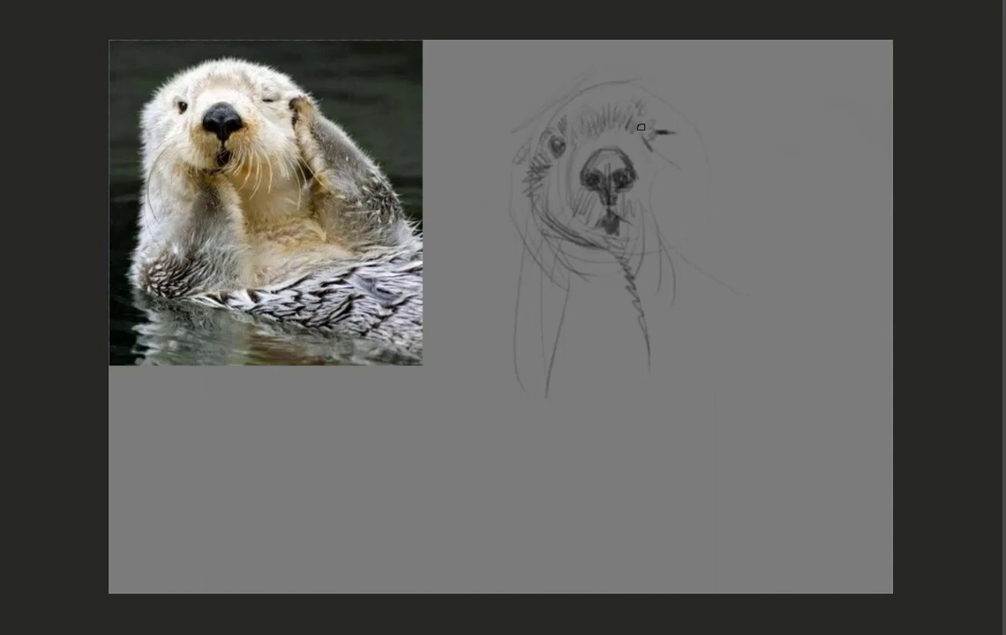
drag(509, 231, 491, 159)
drag(652, 175, 638, 171)
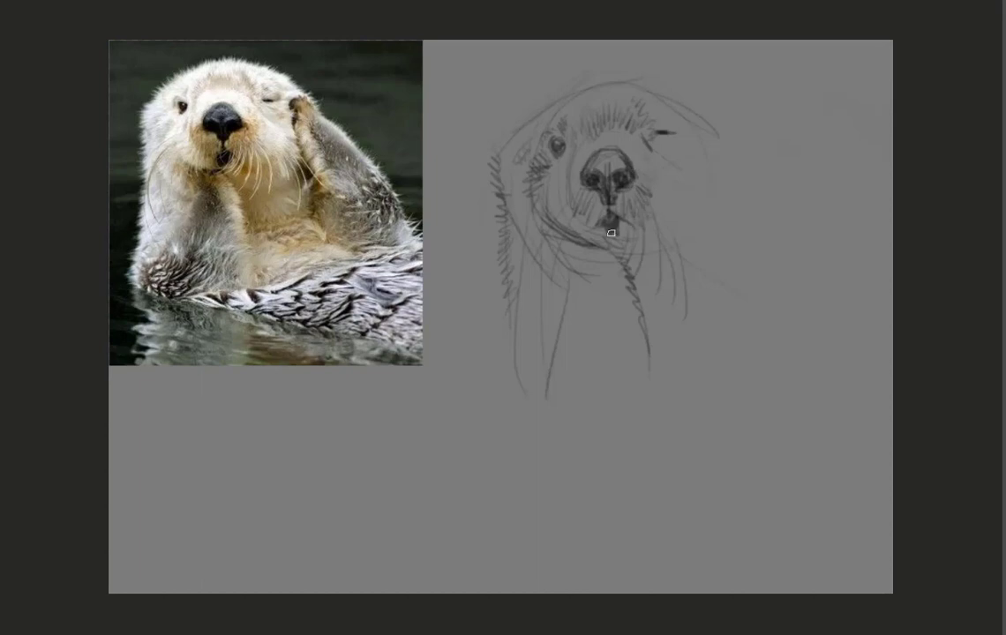
drag(610, 233, 647, 192)
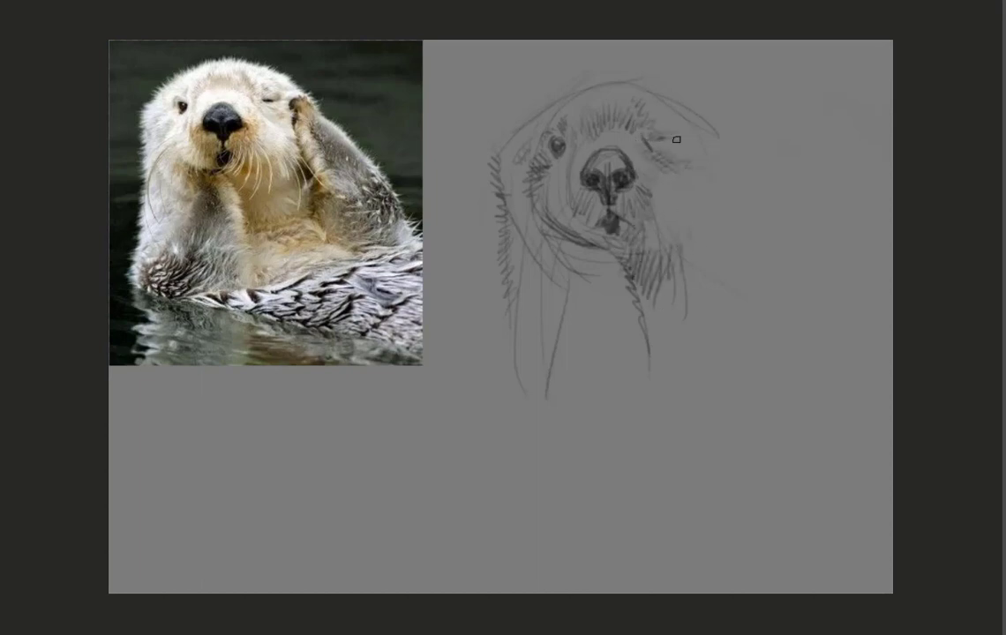
drag(689, 134, 673, 178)
mouse_move(693, 249)
mouse_down()
mouse_move(676, 204)
mouse_move(700, 164)
mouse_move(698, 133)
mouse_move(609, 81)
mouse_up()
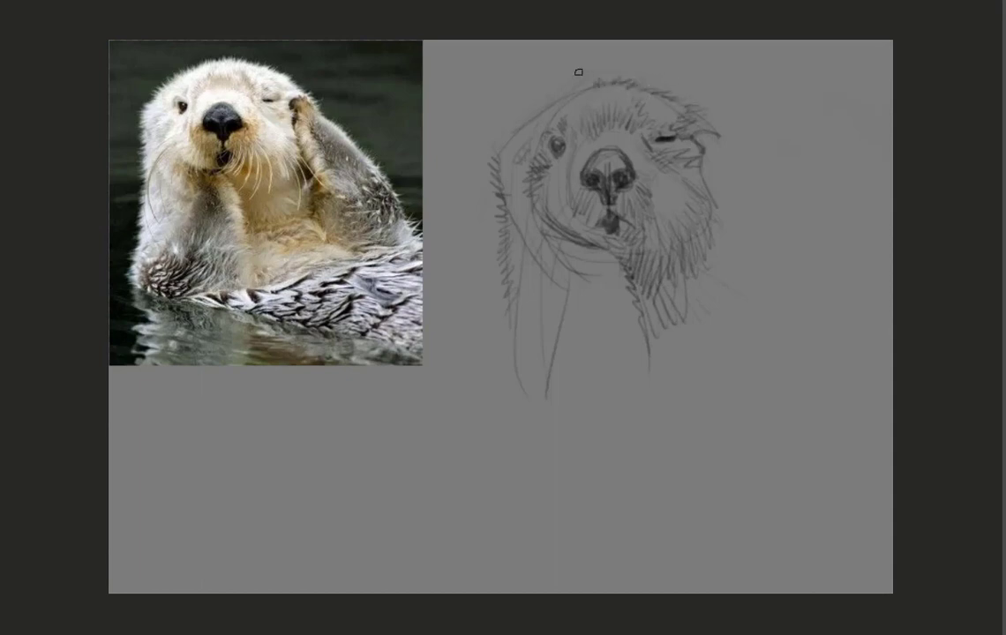
Step: Add furry head-outline strokes, darken the right cheek edge, and sketch the raised right paw
drag(493, 148, 534, 100)
mouse_move(718, 135)
mouse_down()
mouse_move(708, 191)
mouse_move(730, 258)
mouse_up()
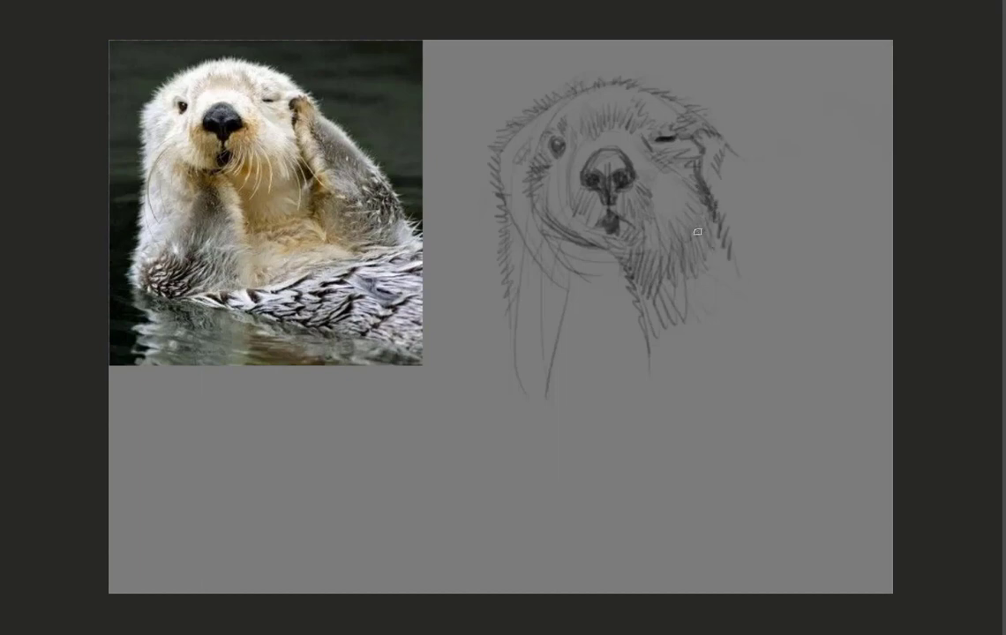
mouse_move(716, 212)
mouse_down()
mouse_move(686, 238)
mouse_move(729, 288)
mouse_up()
mouse_move(684, 318)
mouse_down()
mouse_move(716, 256)
mouse_move(752, 227)
mouse_move(750, 300)
mouse_up()
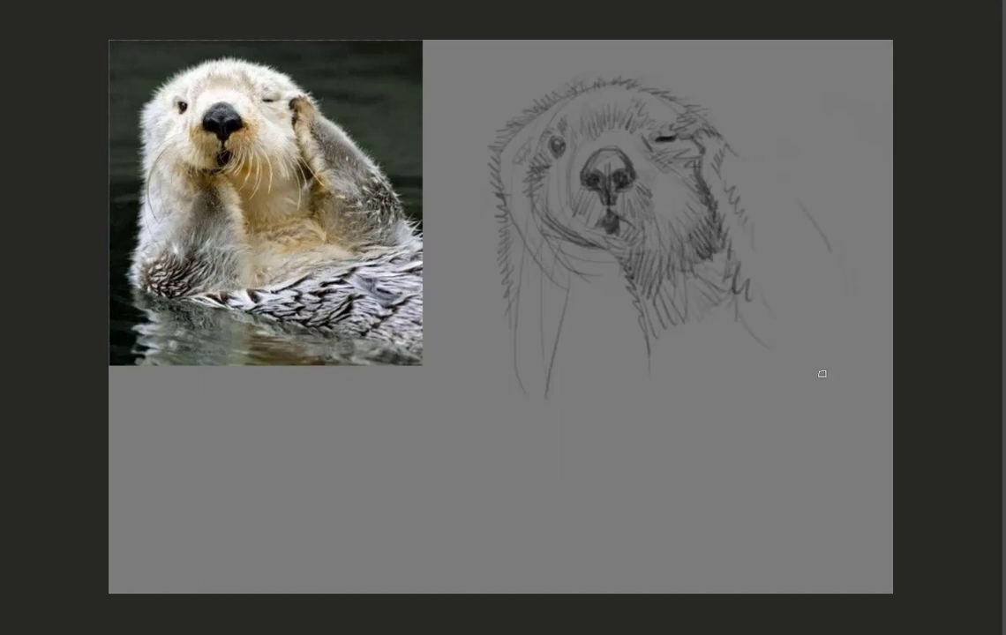
drag(794, 176, 855, 309)
drag(750, 335, 871, 369)
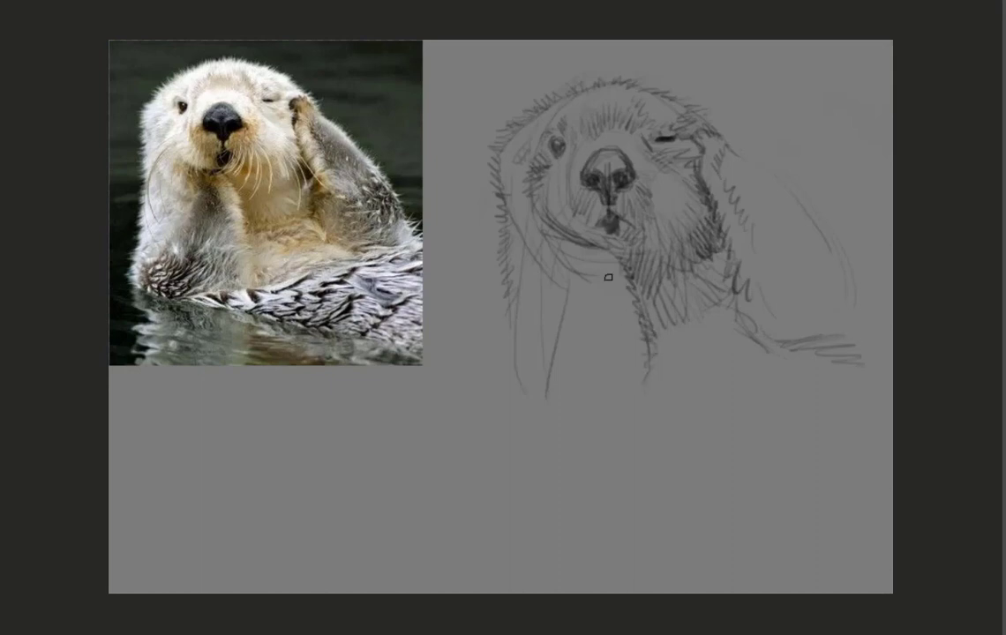
Step: Hatch the left jaw and cheek, and draw the left body edge and chest lines
mouse_move(607, 276)
mouse_down()
mouse_move(490, 192)
mouse_move(520, 200)
mouse_move(507, 265)
mouse_up()
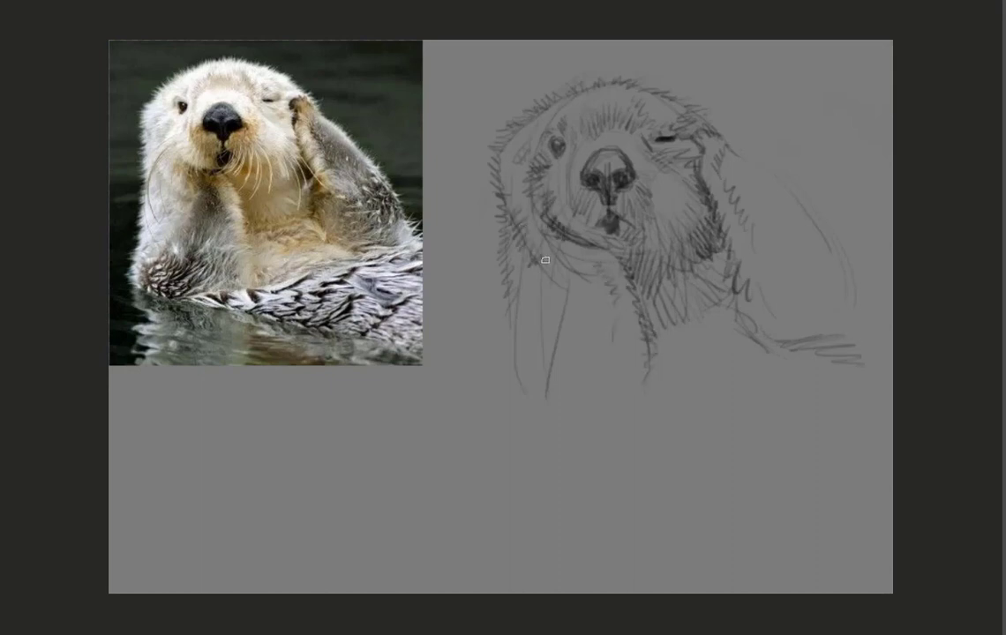
mouse_move(499, 185)
mouse_down()
mouse_move(529, 278)
mouse_move(498, 152)
mouse_up()
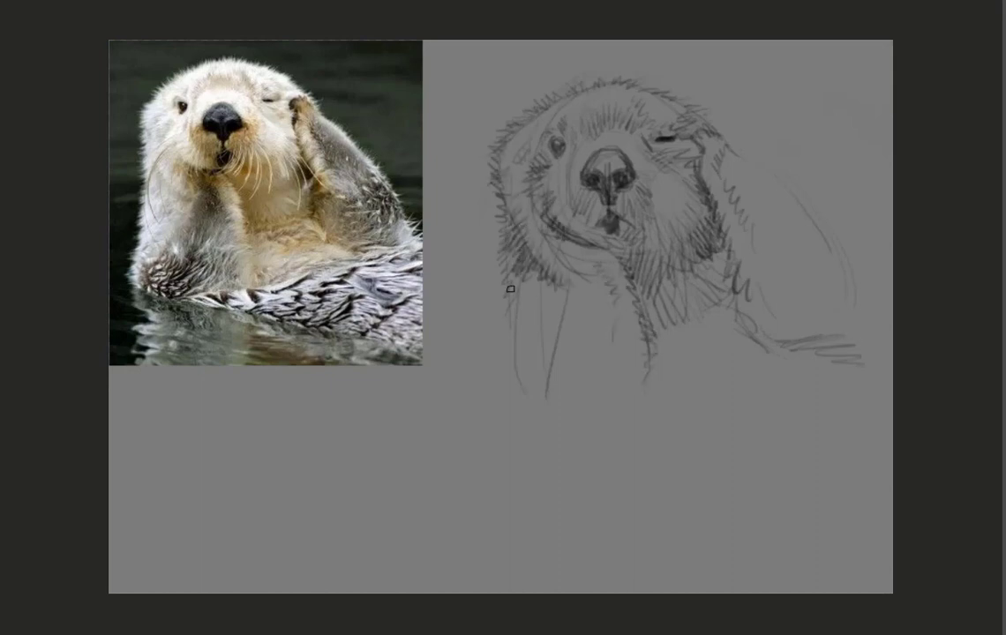
drag(507, 260, 501, 339)
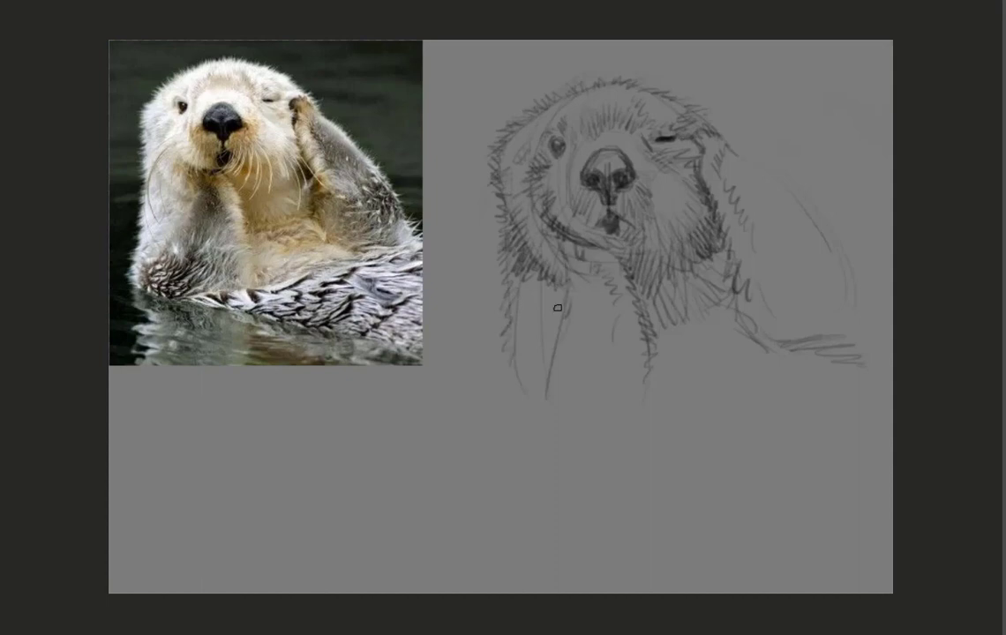
drag(563, 284, 528, 416)
drag(503, 352, 496, 411)
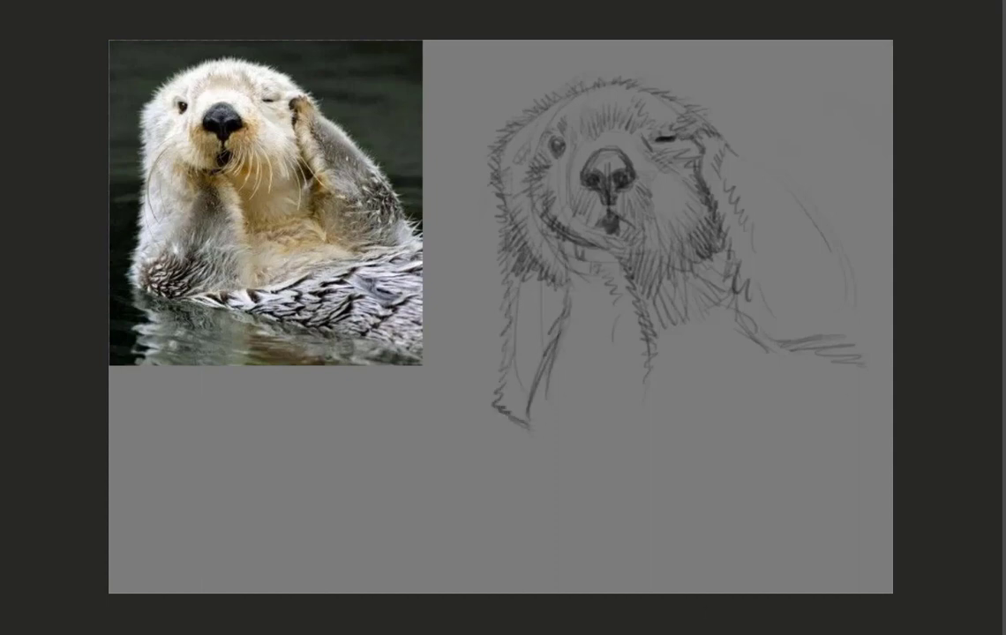
Step: Sketch fur on the lower right body and left chest, and draw a long lower-body curve
drag(644, 318, 654, 399)
mouse_move(706, 370)
mouse_down()
mouse_move(689, 330)
mouse_move(734, 347)
mouse_up()
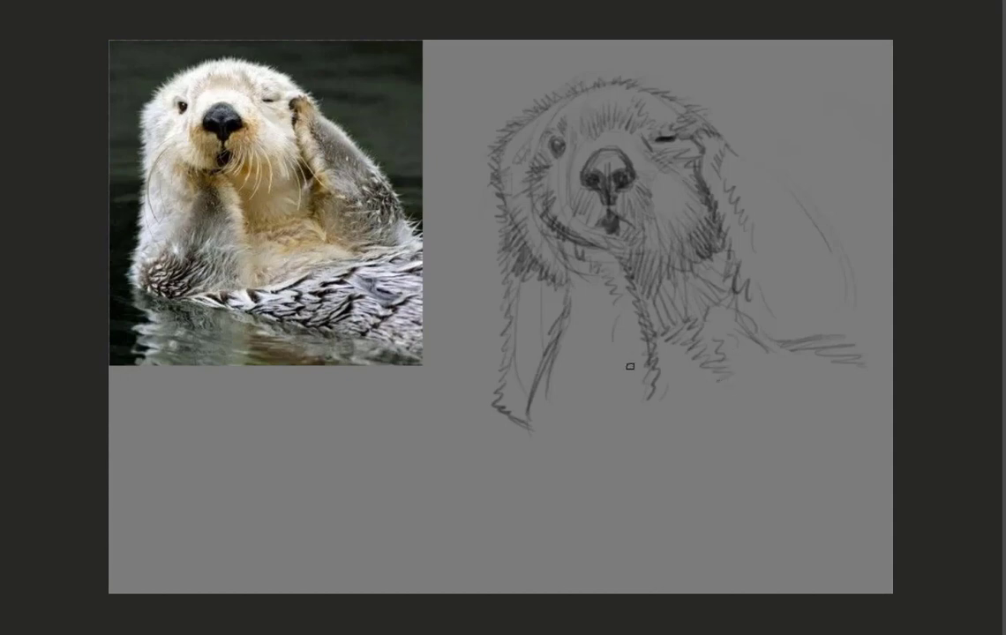
mouse_move(536, 281)
mouse_down()
mouse_move(526, 348)
mouse_move(540, 362)
mouse_up()
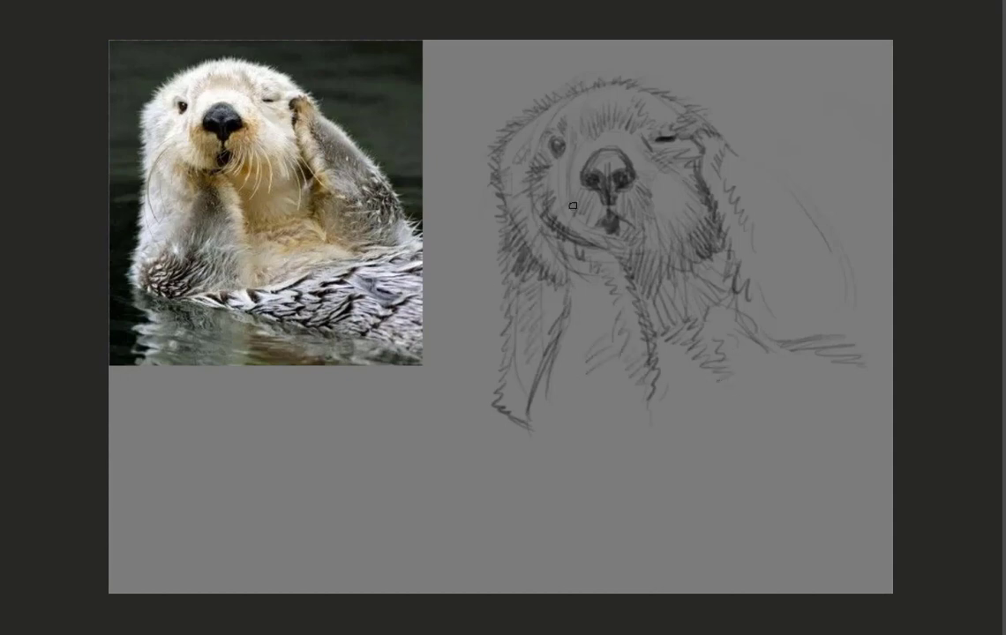
drag(489, 212, 476, 287)
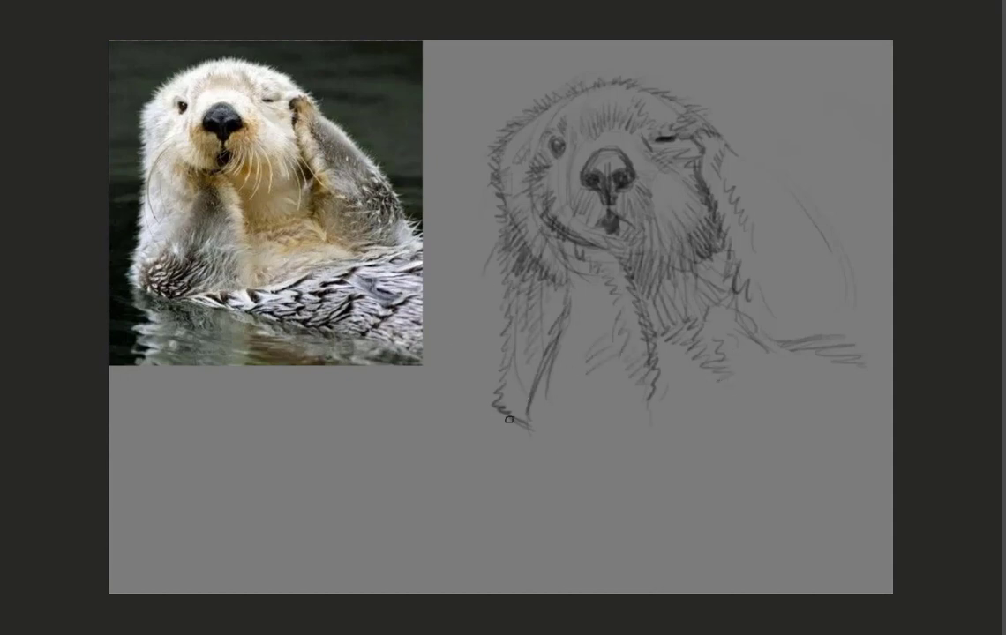
drag(509, 420, 746, 514)
Step: Hatch fur under the otter's chest and darken the head fur and right back contour
drag(582, 451, 836, 409)
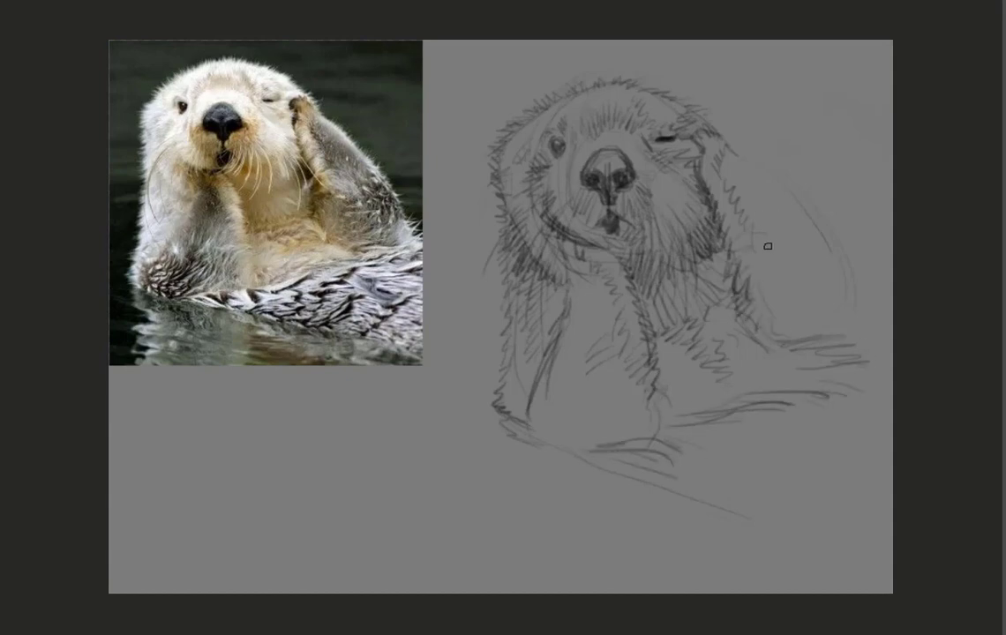
mouse_move(724, 146)
mouse_down()
mouse_move(776, 168)
mouse_move(860, 322)
mouse_move(837, 242)
mouse_up()
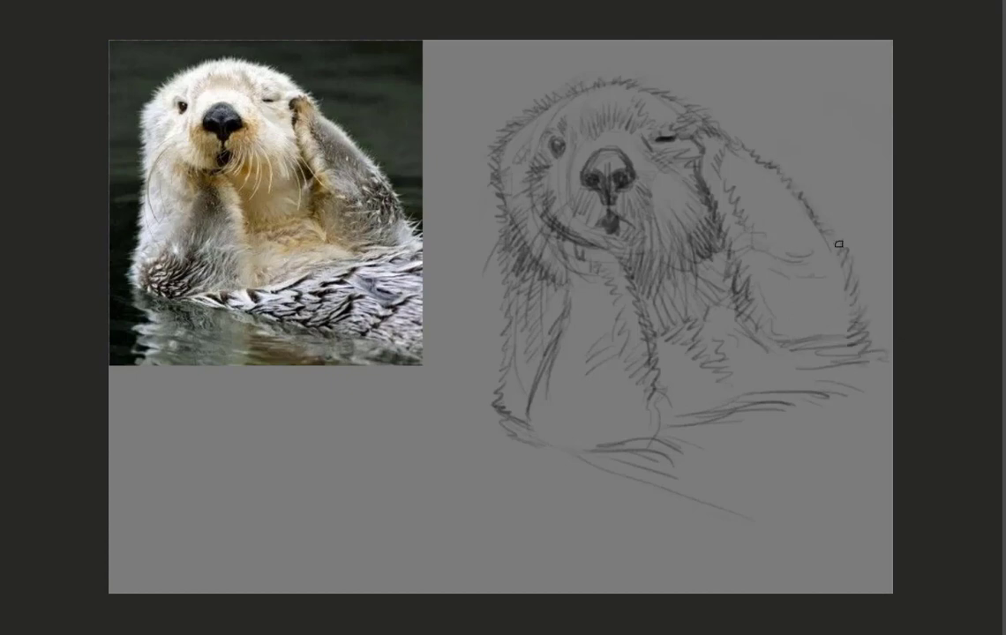
mouse_move(770, 415)
mouse_down()
mouse_move(698, 458)
mouse_move(715, 484)
mouse_up()
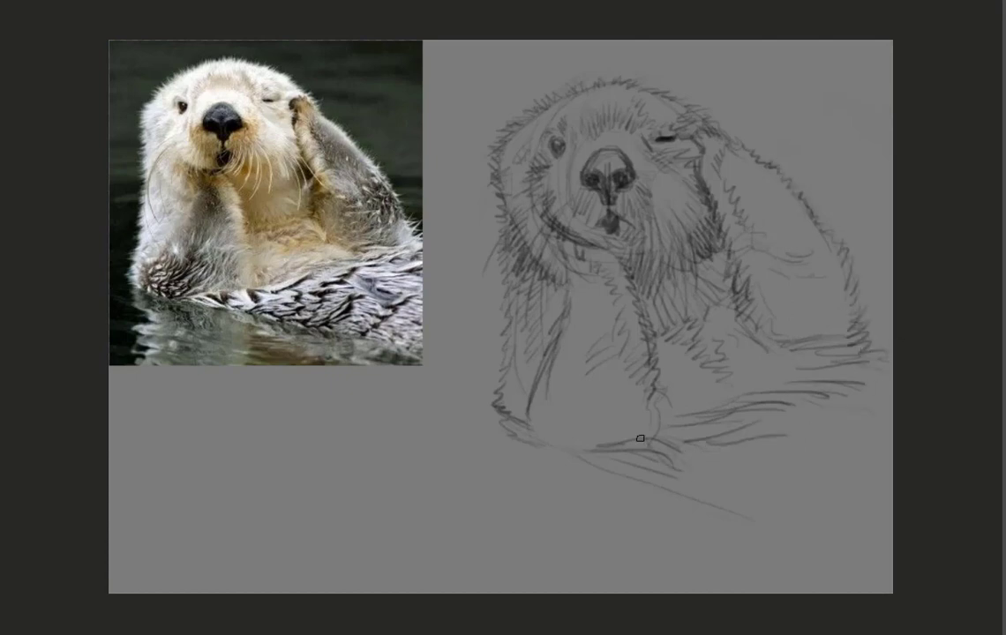
mouse_move(639, 438)
mouse_down()
mouse_move(734, 466)
mouse_move(675, 458)
mouse_move(685, 481)
mouse_move(815, 453)
mouse_move(788, 433)
mouse_move(719, 455)
mouse_move(579, 373)
mouse_move(579, 409)
mouse_move(494, 388)
mouse_move(565, 400)
mouse_move(505, 229)
mouse_up()
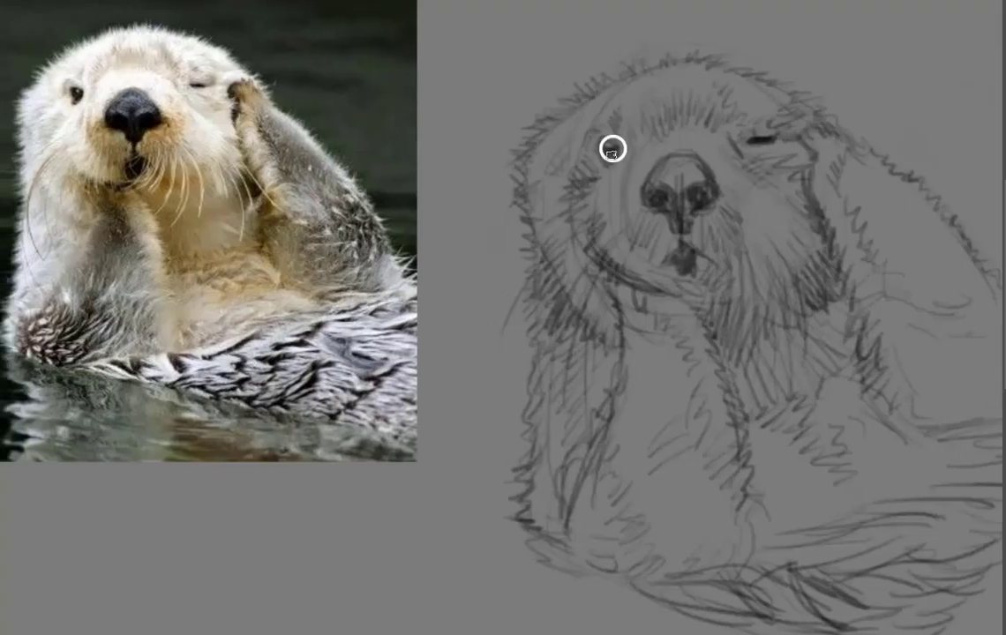
click(119, 9)
Step: Darken the mouth below the nose, hatch the forehead, and stroke the left cheek and side
key(Return)
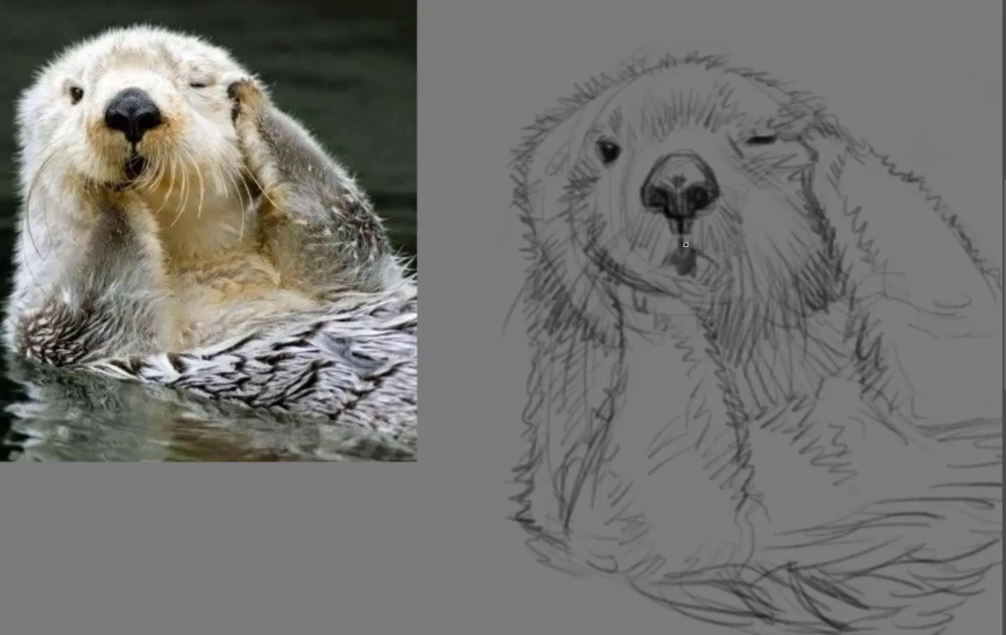
drag(685, 245, 665, 281)
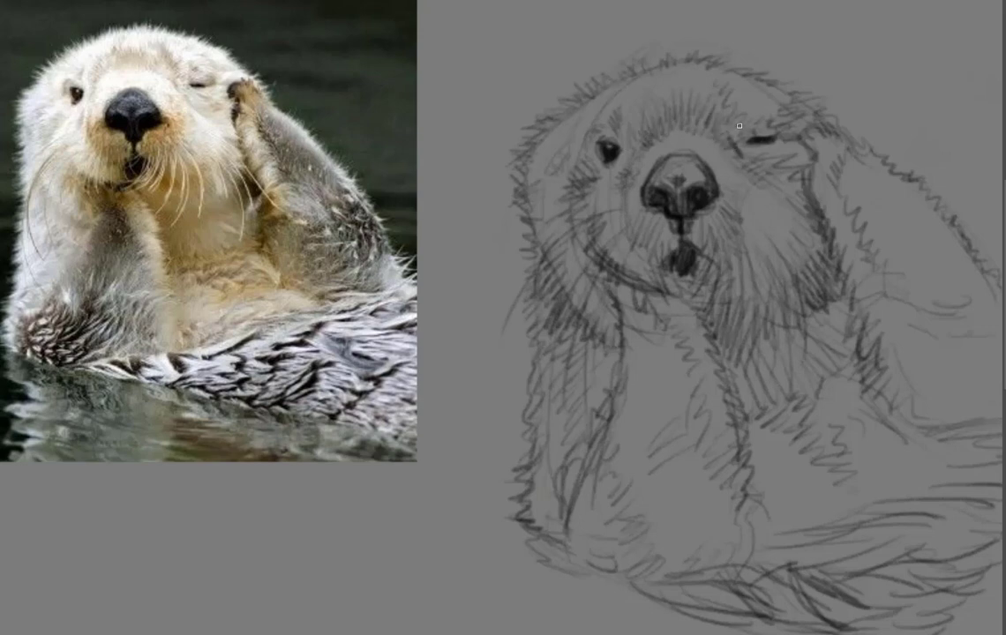
drag(716, 130, 656, 96)
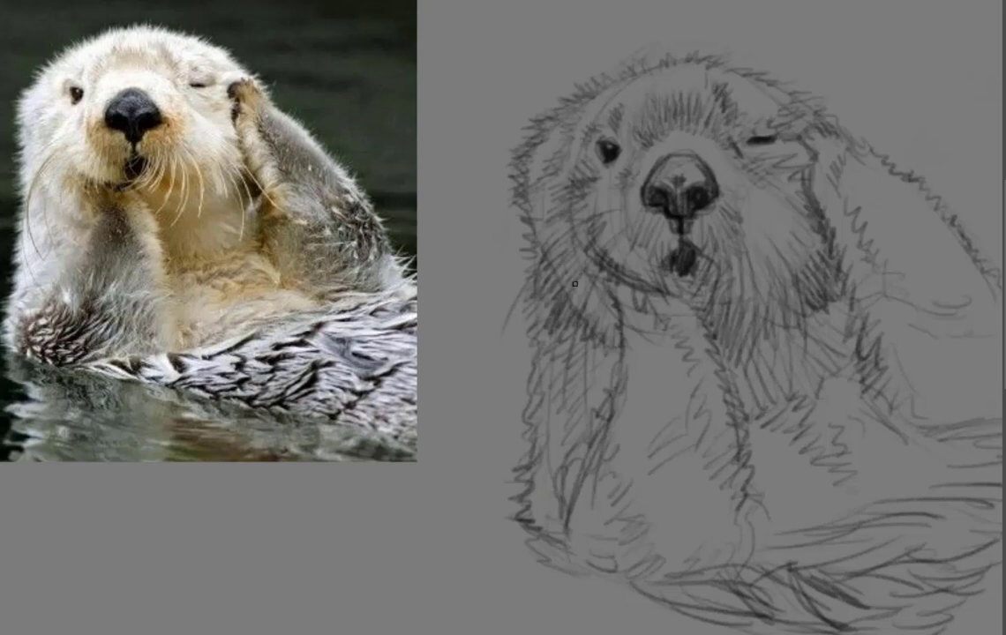
drag(513, 260, 494, 314)
drag(523, 190, 557, 456)
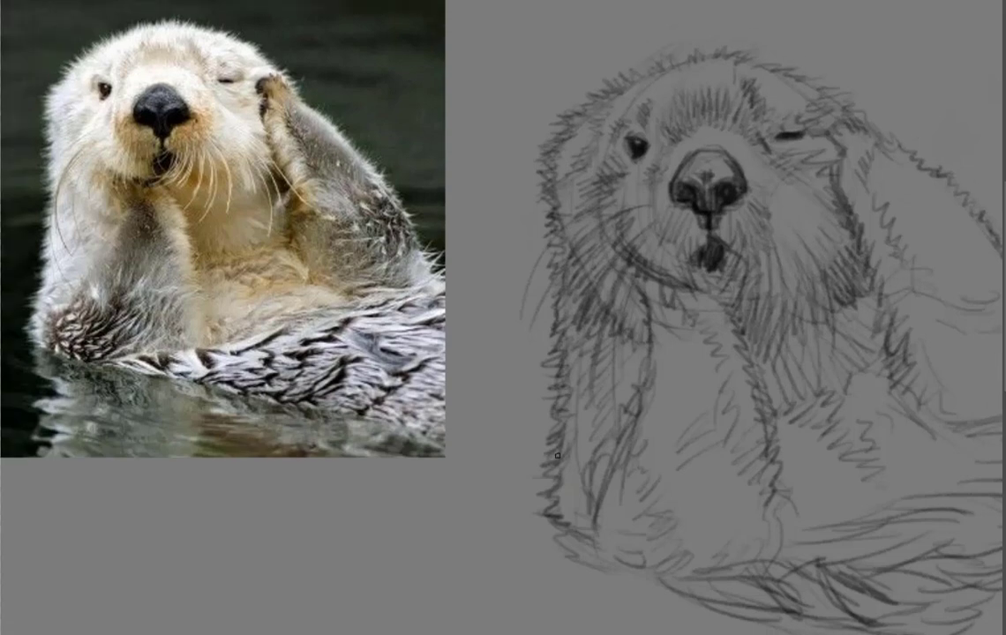
Step: Switch to a different pencil brush preset and hatch shading on the otter's left side
click(24, 3)
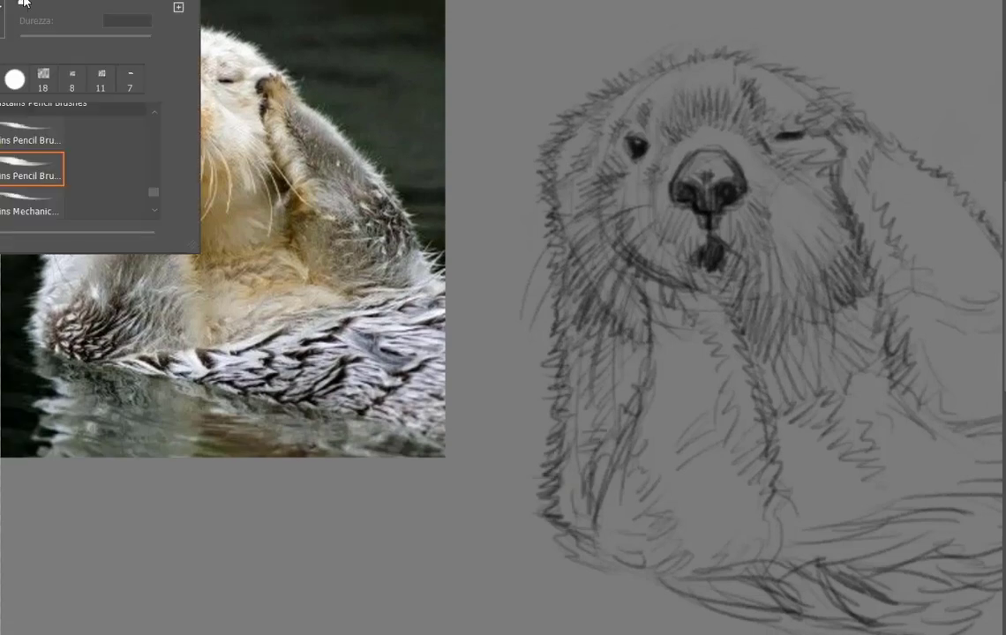
click(459, 236)
drag(547, 361, 520, 404)
mouse_move(569, 287)
mouse_down()
mouse_move(529, 370)
mouse_move(542, 333)
mouse_move(510, 252)
mouse_up()
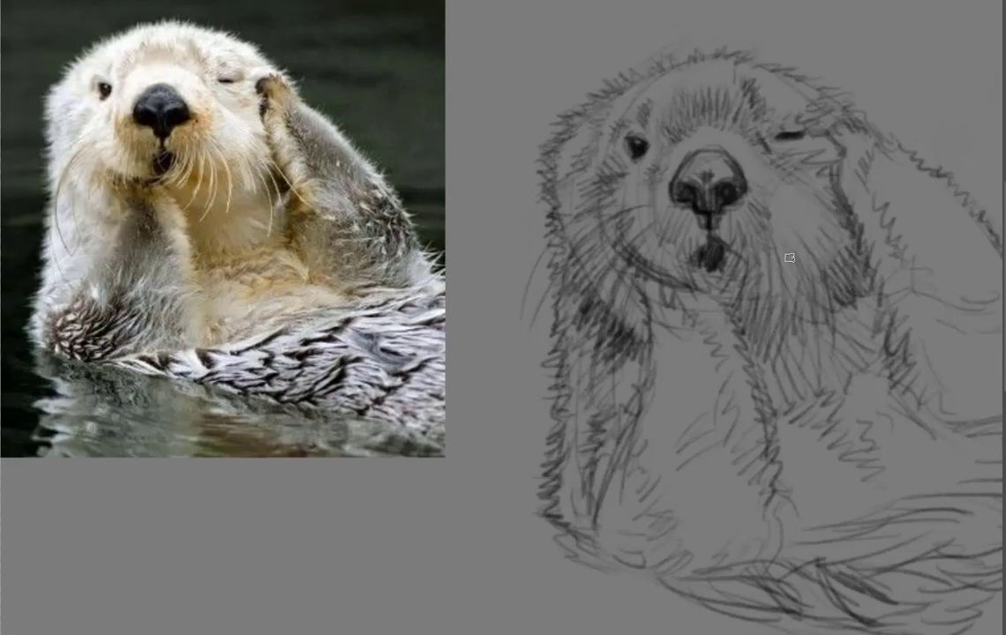
Step: Darken the neck, chest and under-muzzle, the right cheek edge, and the forehead
drag(763, 283, 741, 366)
drag(750, 300, 768, 388)
drag(747, 330, 789, 412)
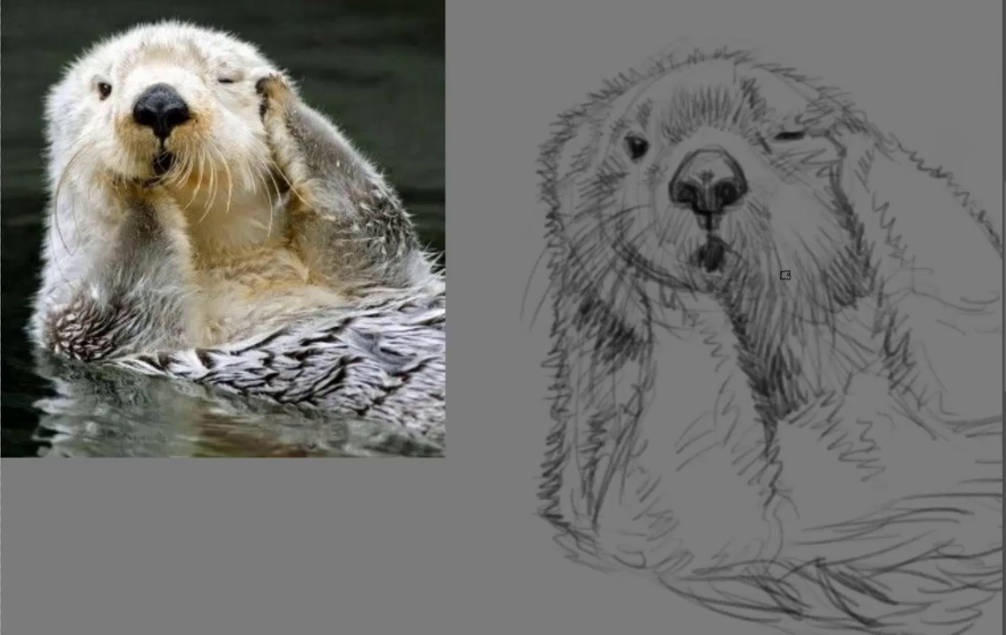
drag(777, 295, 761, 340)
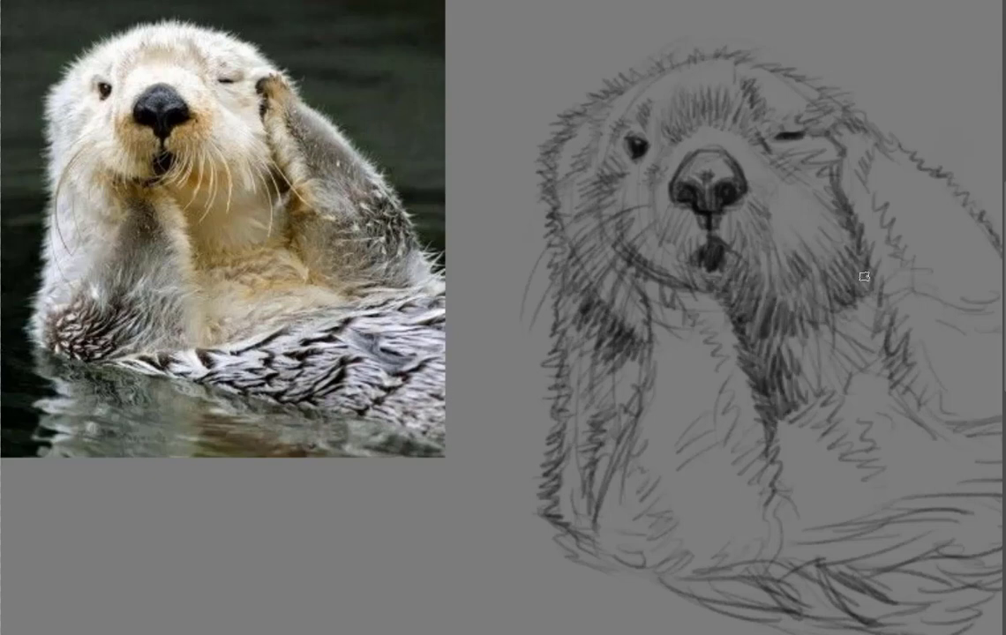
mouse_move(825, 234)
mouse_down()
mouse_move(838, 224)
mouse_move(853, 238)
mouse_up()
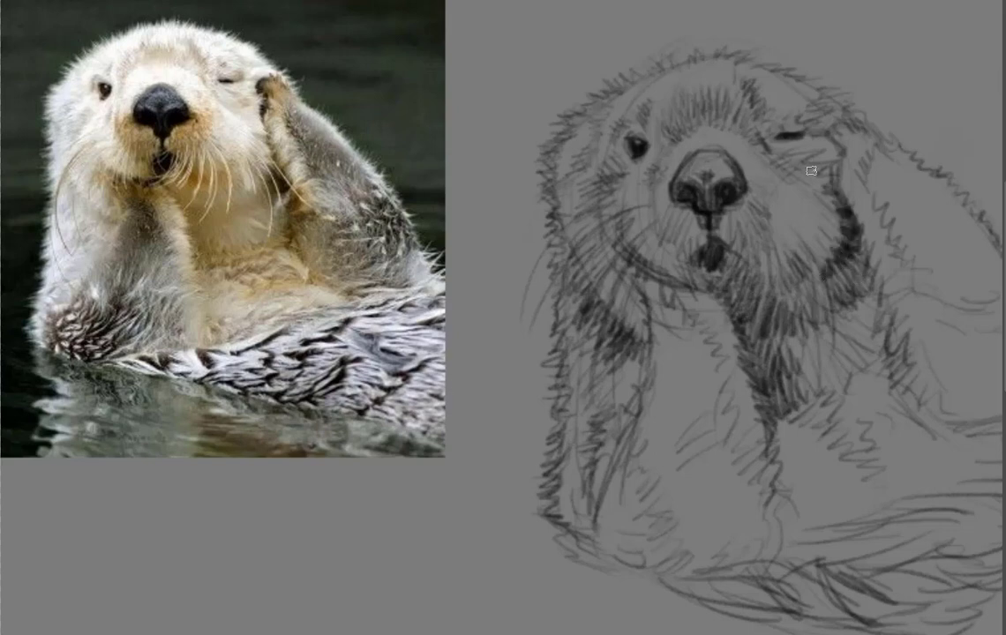
mouse_move(732, 84)
mouse_down()
mouse_move(752, 112)
mouse_move(722, 74)
mouse_move(669, 53)
mouse_move(540, 78)
mouse_up()
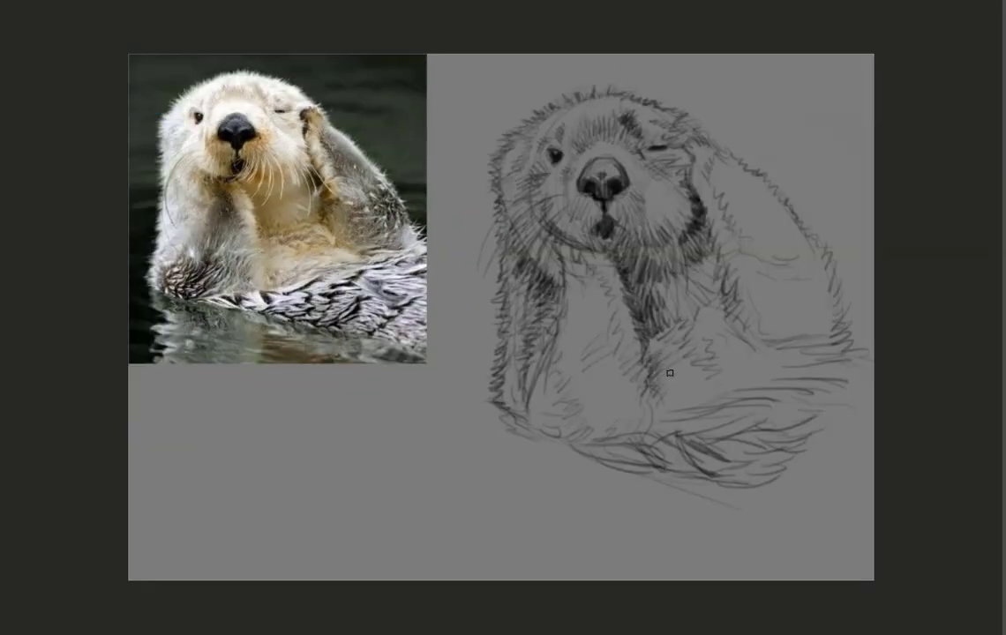
Step: Hatch the chest and define the raised paw's edge beside the eye and its right contour
mouse_move(653, 353)
mouse_down()
mouse_move(669, 392)
mouse_move(610, 397)
mouse_move(638, 361)
mouse_up()
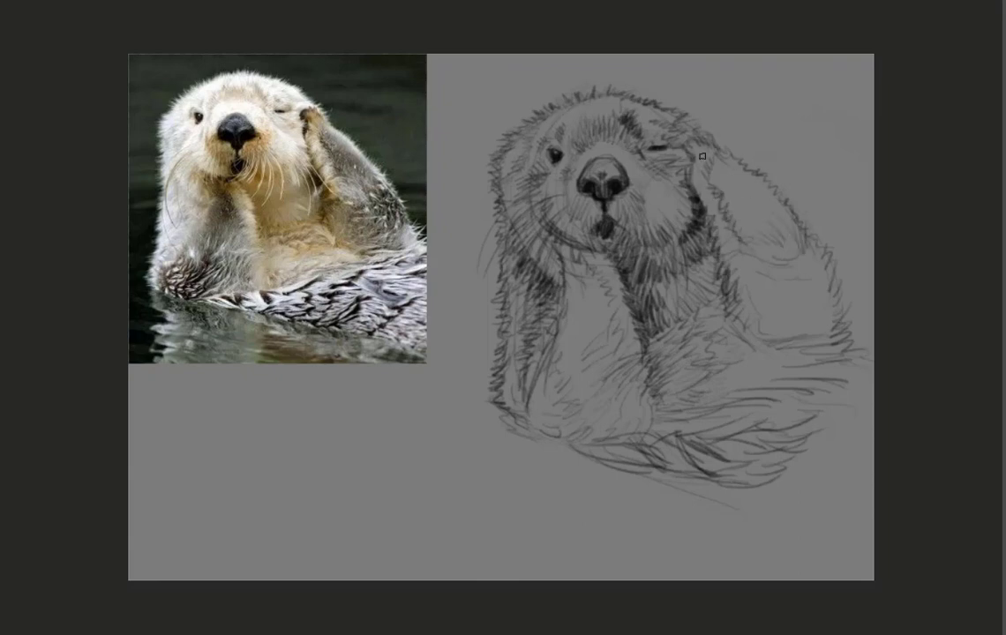
drag(702, 156, 684, 114)
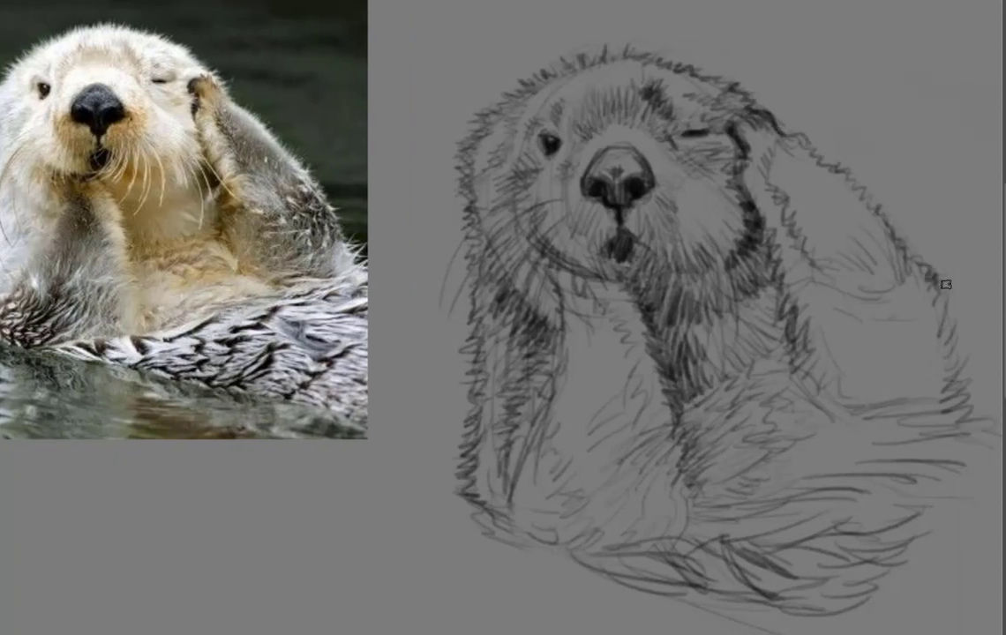
drag(945, 284, 932, 342)
drag(865, 333, 916, 359)
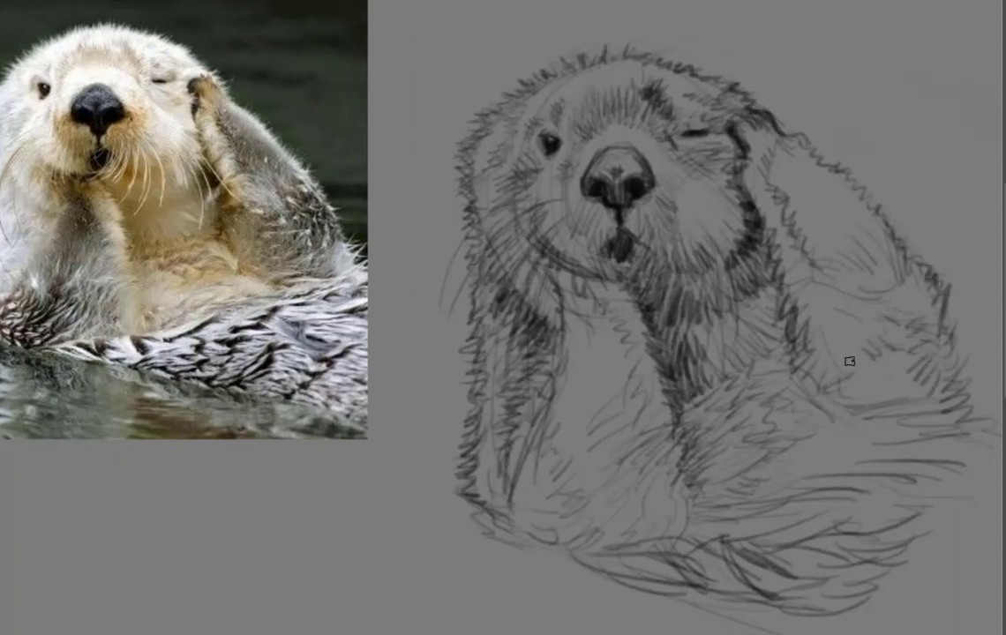
mouse_move(845, 357)
mouse_down()
mouse_move(786, 300)
mouse_move(786, 282)
mouse_up()
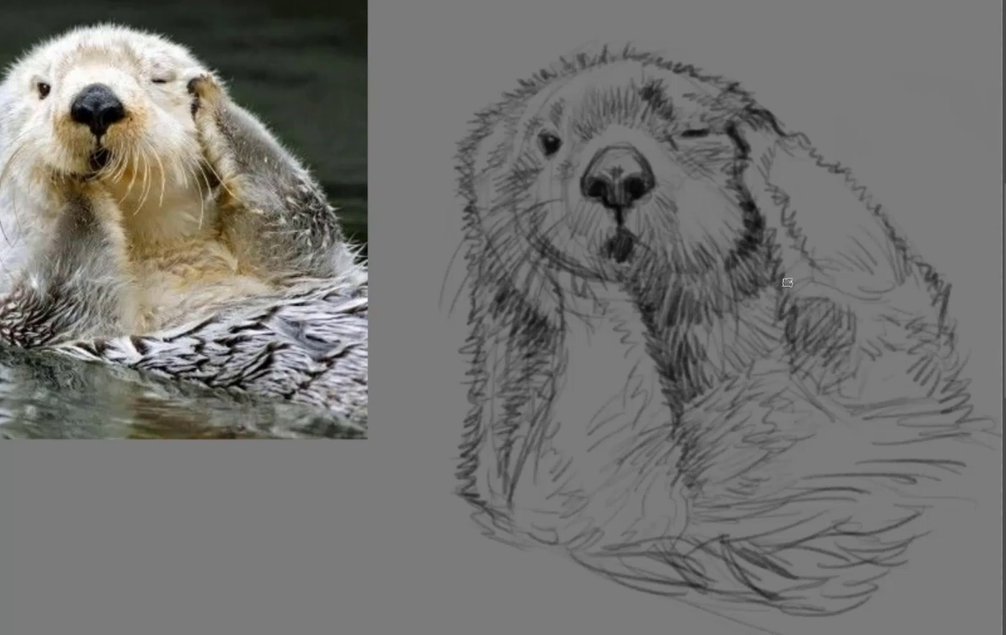
Step: Densely hatch the lower paw and lower body
drag(736, 344, 876, 393)
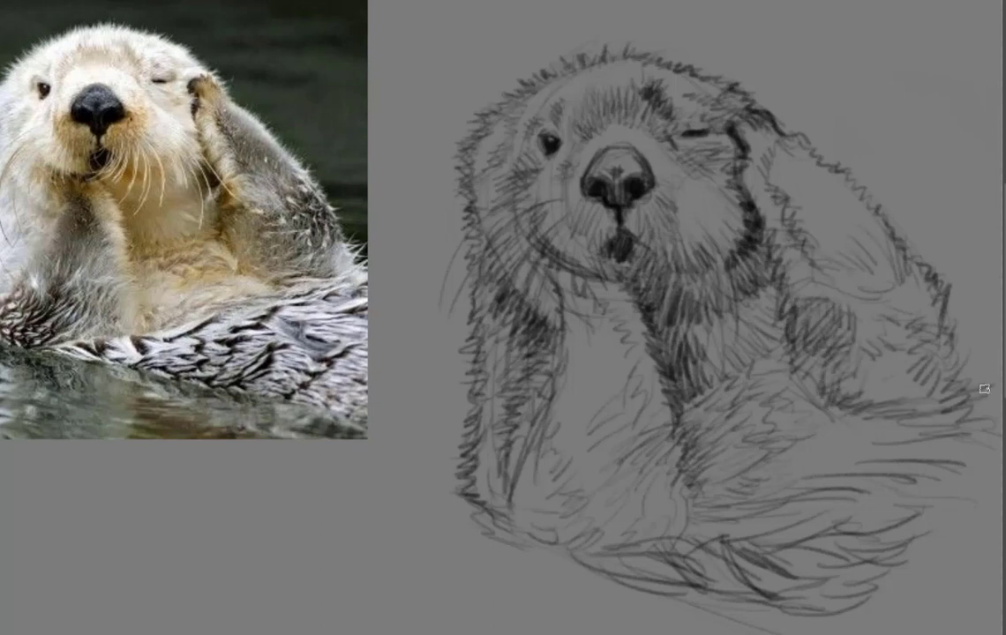
drag(985, 389, 852, 309)
drag(825, 375, 696, 415)
drag(768, 402, 706, 428)
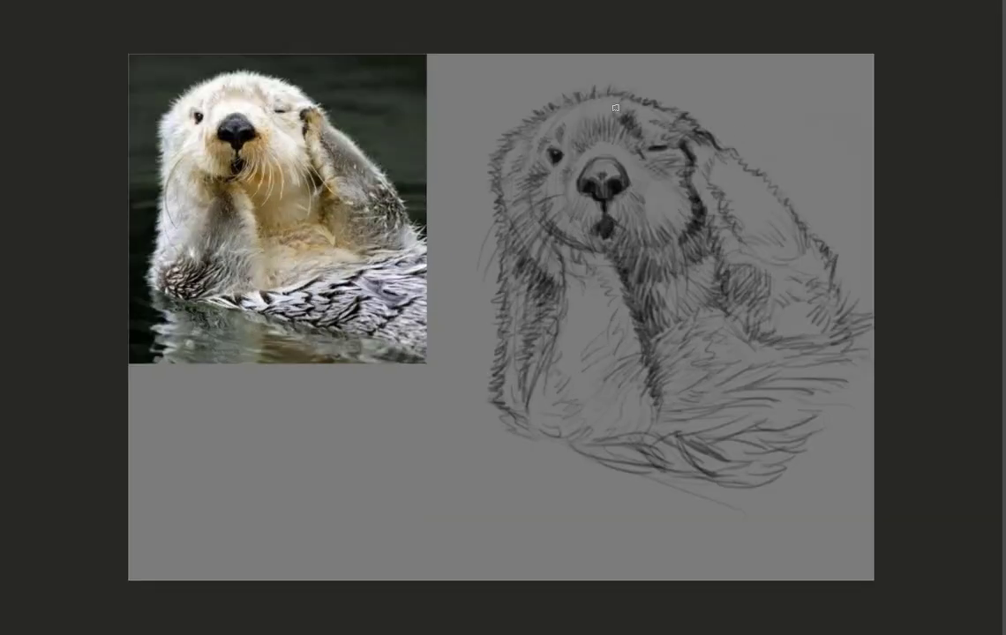
Step: Draw long water lines and ripple squiggles beneath the otter
drag(641, 466, 838, 505)
drag(494, 415, 529, 514)
drag(627, 481, 651, 532)
drag(480, 432, 618, 485)
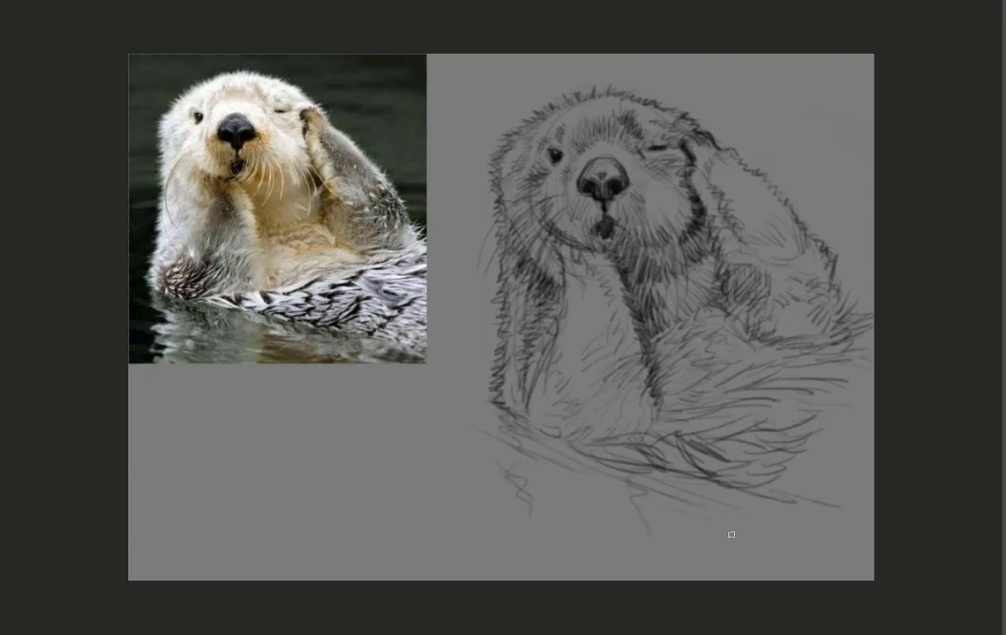
Step: Hatch the otter's belly and right body, and shade its lower-left side
mouse_move(658, 431)
mouse_down()
mouse_move(609, 415)
mouse_move(791, 474)
mouse_move(795, 458)
mouse_move(732, 409)
mouse_up()
mouse_move(651, 369)
mouse_down()
mouse_move(769, 358)
mouse_move(776, 335)
mouse_up()
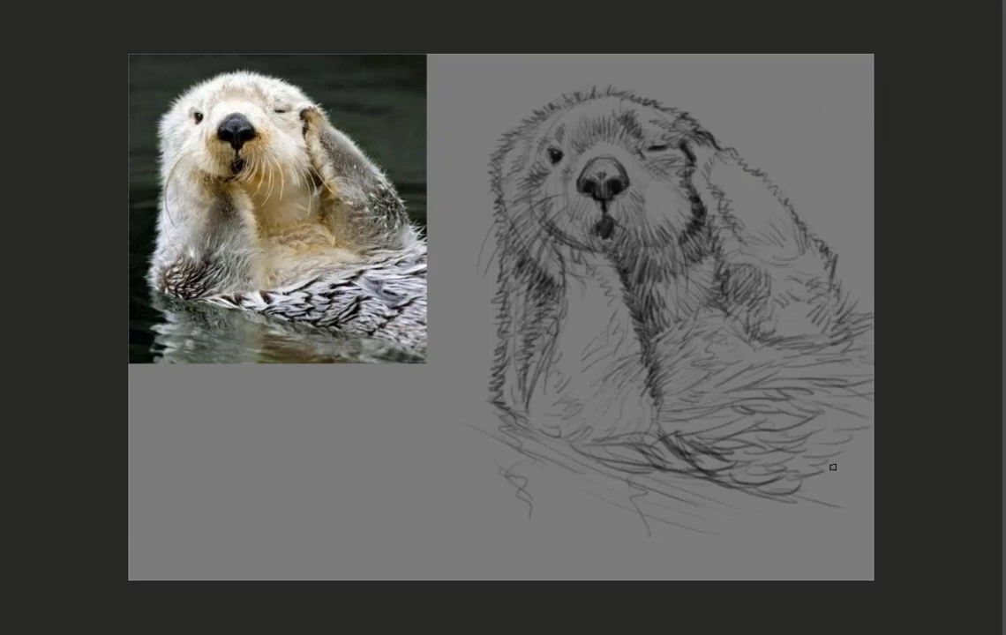
drag(711, 441, 757, 425)
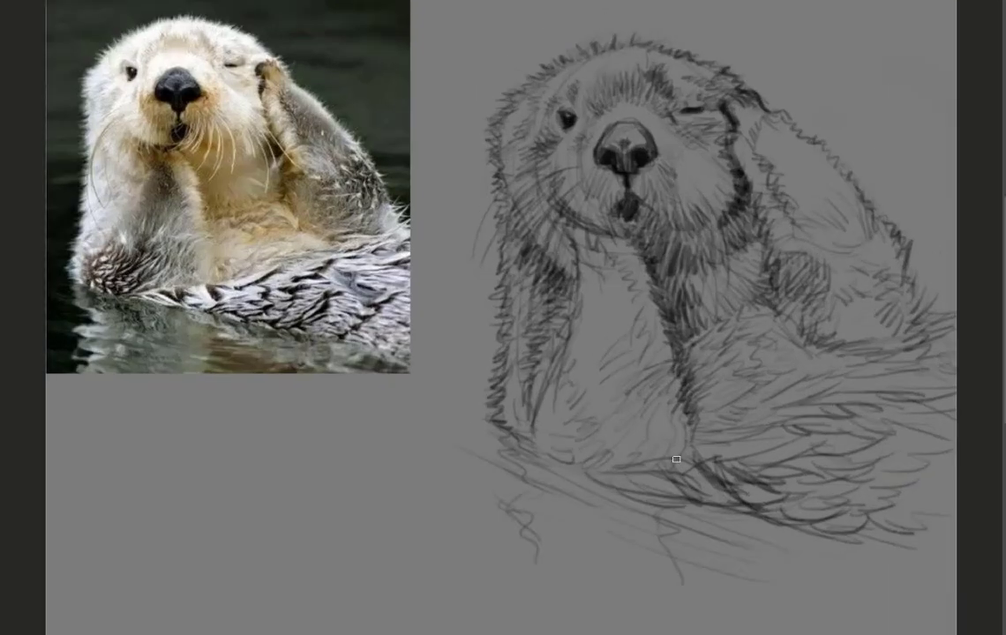
mouse_move(547, 404)
mouse_down()
mouse_move(494, 414)
mouse_move(503, 408)
mouse_up()
mouse_move(494, 357)
mouse_down()
mouse_move(582, 454)
mouse_move(614, 463)
mouse_up()
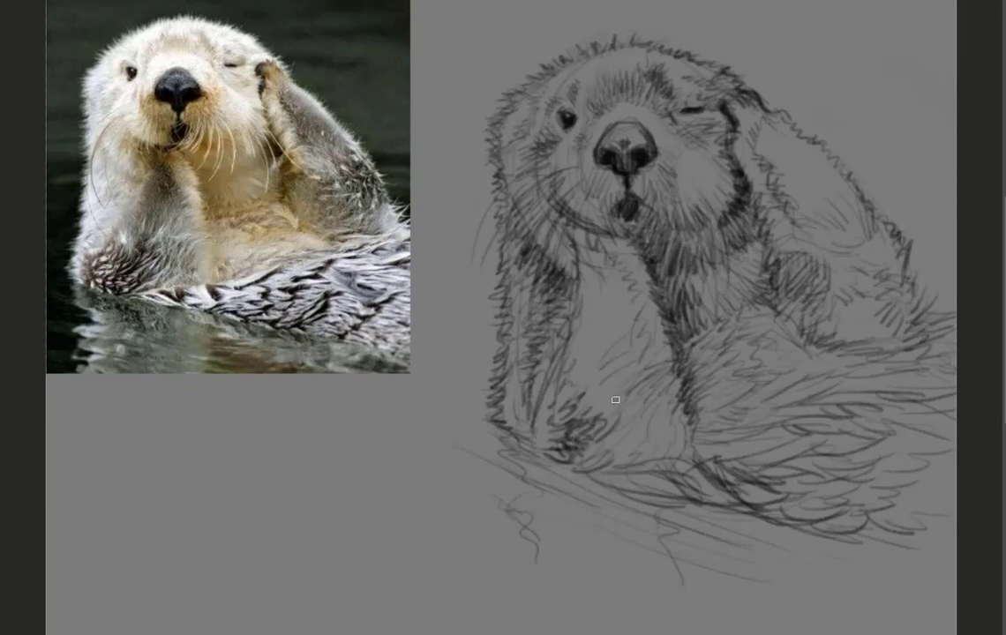
Step: Darken the lower-left paw and chest, and add thick strokes to the lower belly fur
mouse_move(573, 424)
mouse_down()
mouse_move(617, 468)
mouse_move(605, 399)
mouse_move(618, 353)
mouse_up()
mouse_move(622, 445)
mouse_down()
mouse_move(649, 420)
mouse_move(670, 476)
mouse_move(745, 494)
mouse_up()
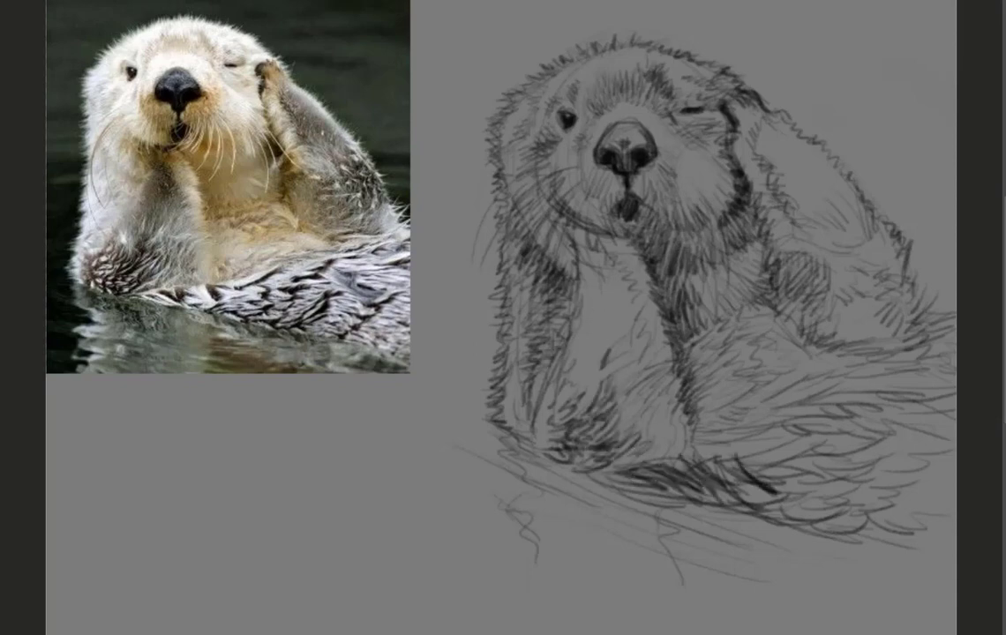
drag(719, 458, 777, 492)
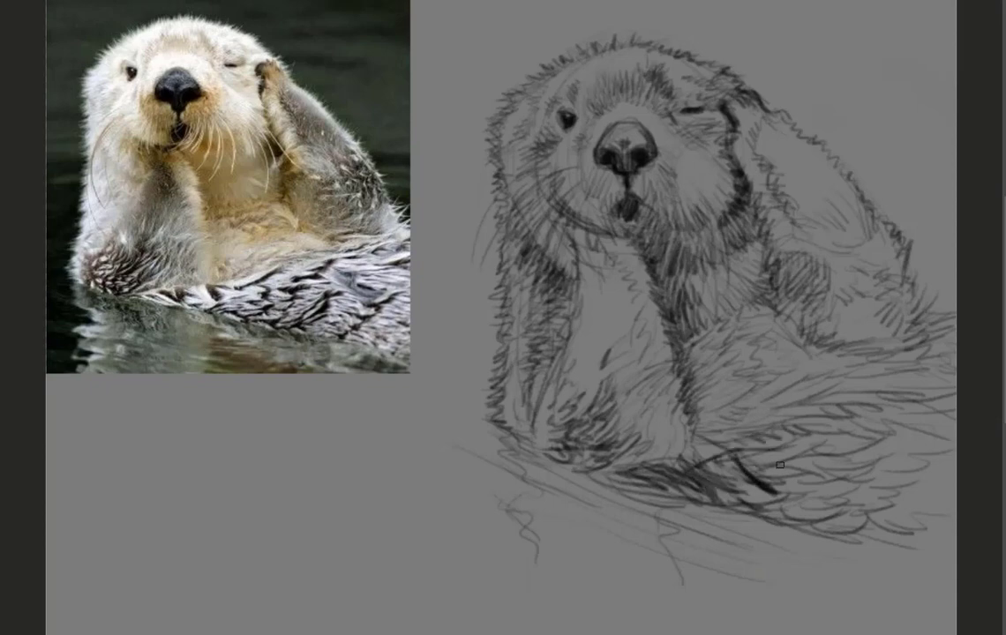
drag(719, 463, 775, 487)
drag(741, 450, 833, 441)
mouse_move(767, 472)
mouse_down()
mouse_move(844, 470)
mouse_move(882, 454)
mouse_up()
Step: Hatch the right belly and chest fur, and darken the lower-right fur edge
drag(798, 463, 917, 436)
drag(820, 437, 890, 426)
drag(652, 348, 850, 393)
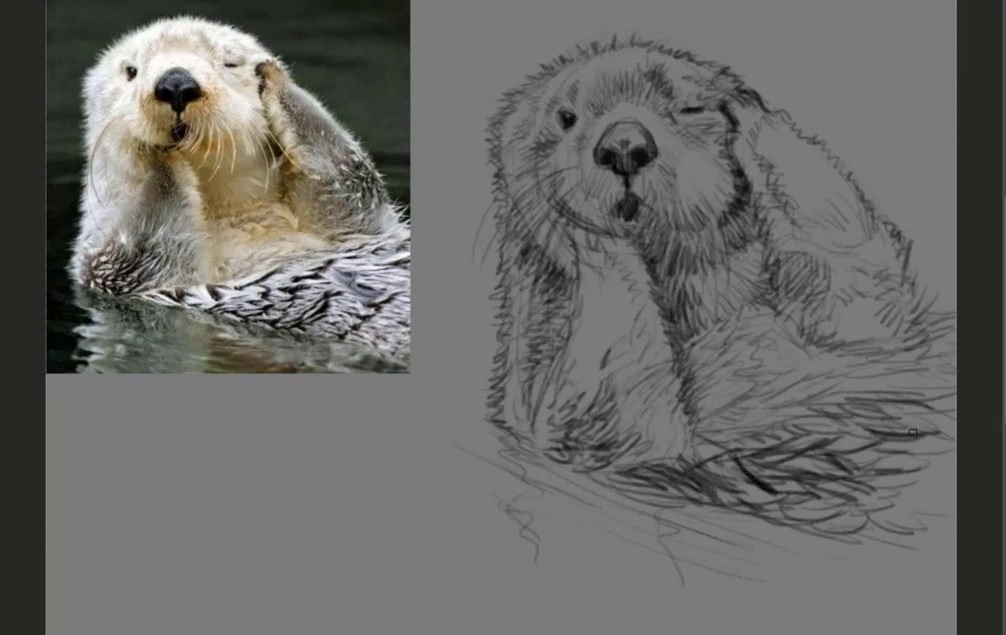
drag(780, 393, 851, 424)
drag(719, 325, 840, 332)
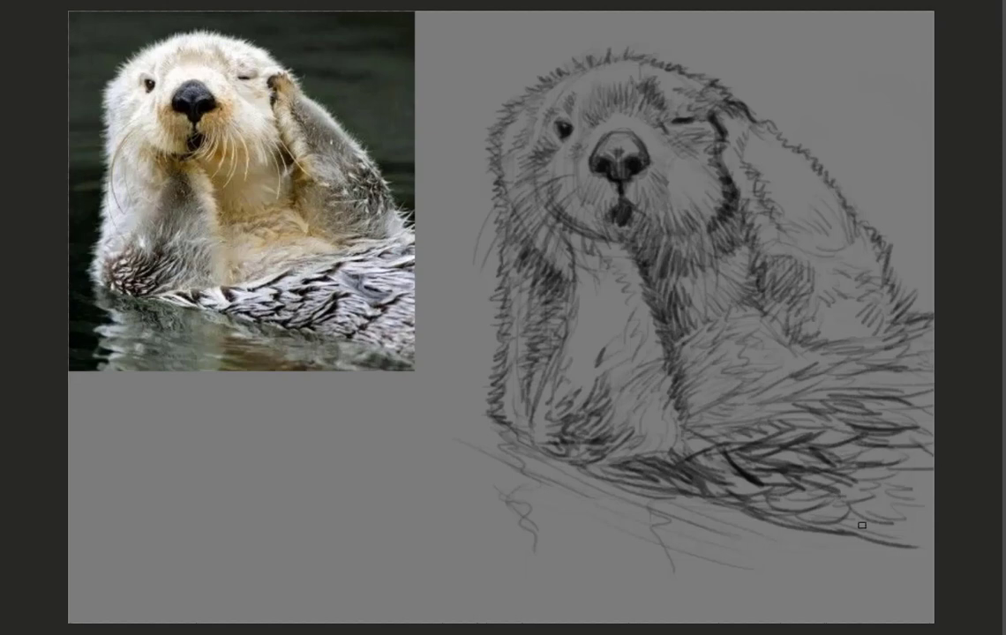
drag(869, 527, 930, 481)
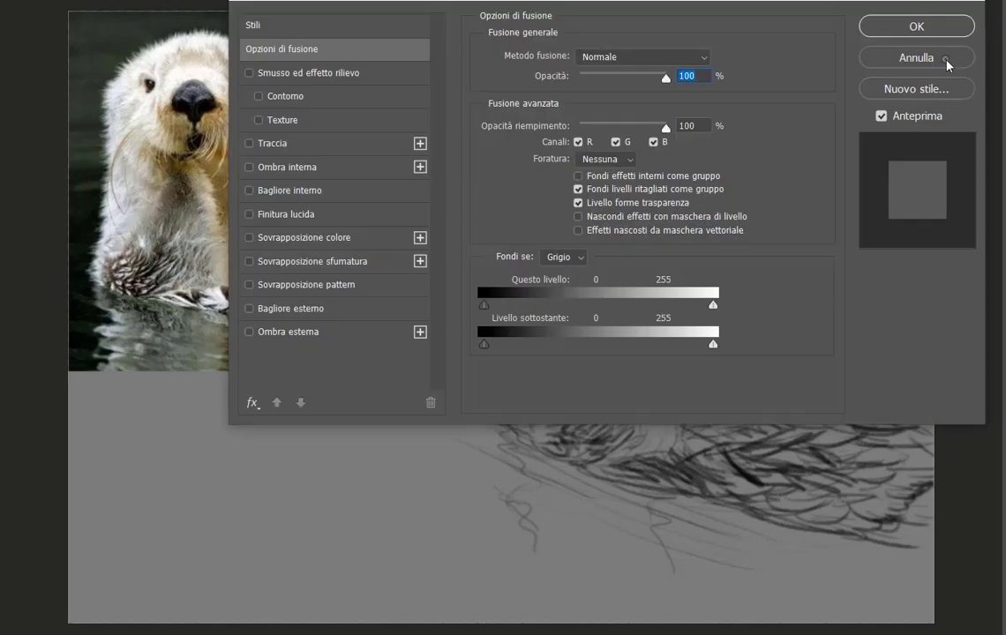
Step: Switch to soft mid-grey shading and tone the right cheek, left paw and under the muzzle
click(937, 58)
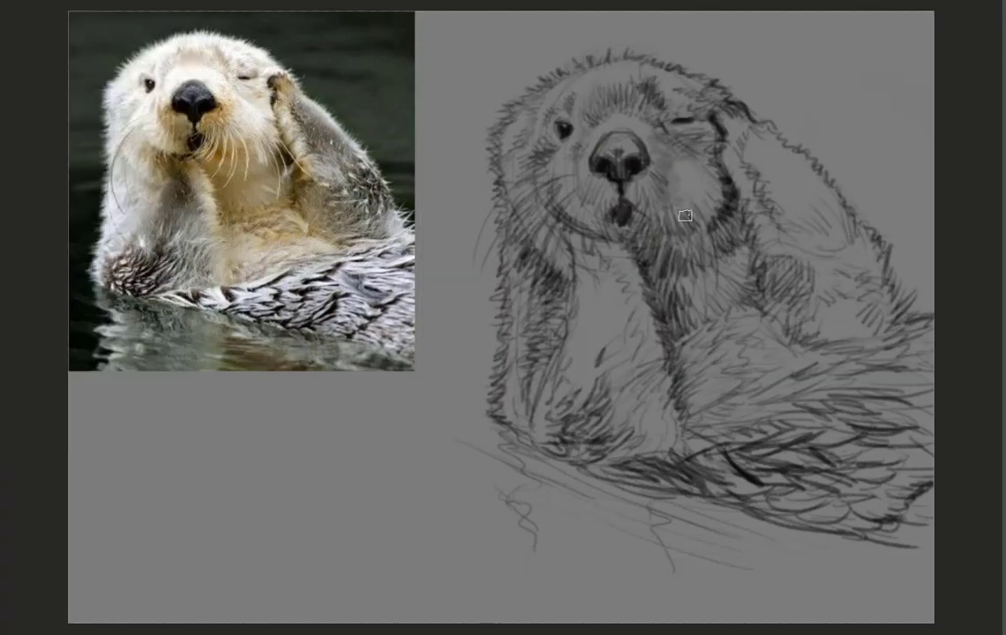
drag(653, 124, 563, 115)
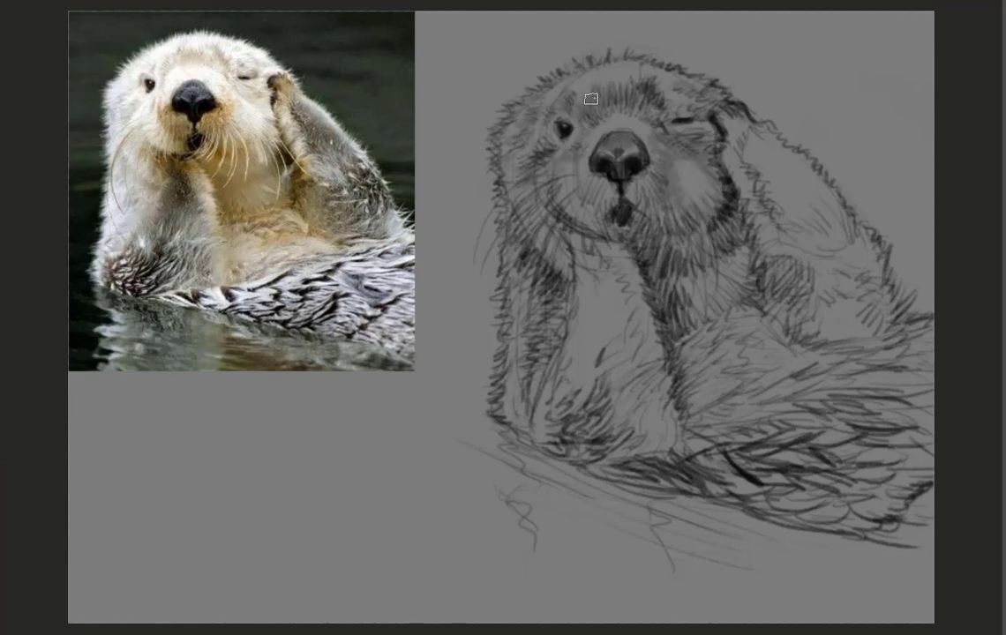
mouse_move(550, 325)
mouse_down()
mouse_move(588, 273)
mouse_move(609, 371)
mouse_up()
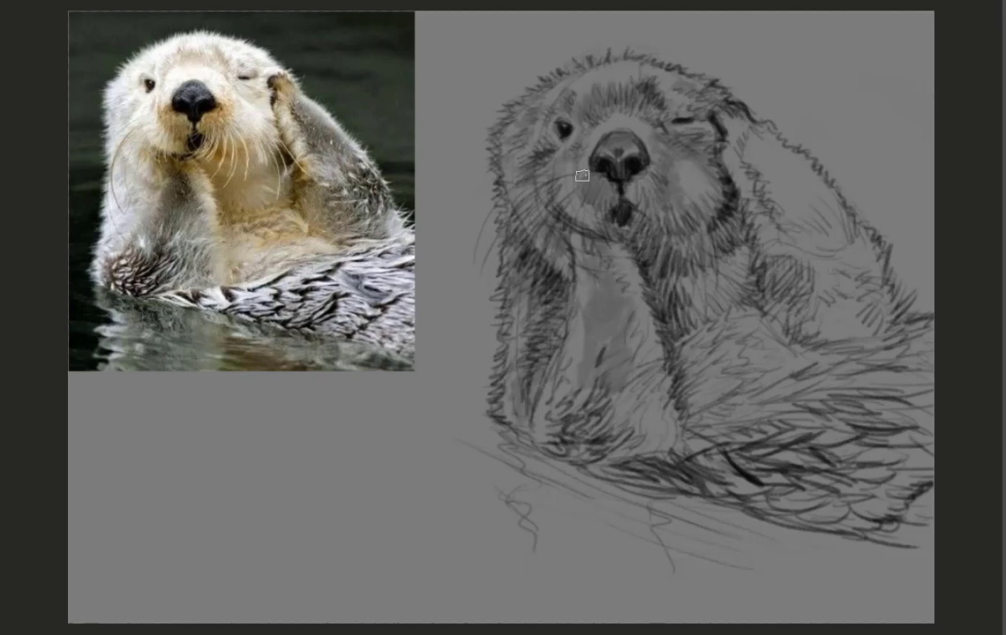
drag(584, 205, 660, 257)
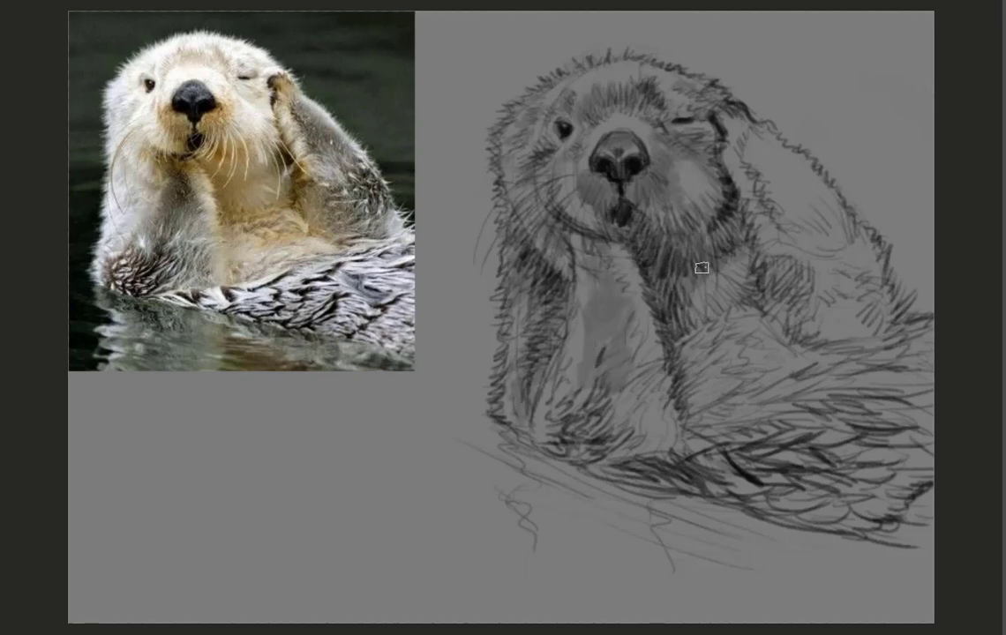
Step: Shade the raised paw, arm, chest, lower-right body fur and left paw in grey
mouse_move(733, 262)
mouse_down()
mouse_move(757, 308)
mouse_move(723, 264)
mouse_move(817, 227)
mouse_move(743, 144)
mouse_move(879, 326)
mouse_up()
mouse_move(781, 292)
mouse_down()
mouse_move(732, 265)
mouse_move(618, 300)
mouse_move(697, 335)
mouse_up()
drag(648, 340, 631, 371)
mouse_move(745, 471)
mouse_down()
mouse_move(894, 479)
mouse_move(918, 502)
mouse_move(920, 490)
mouse_up()
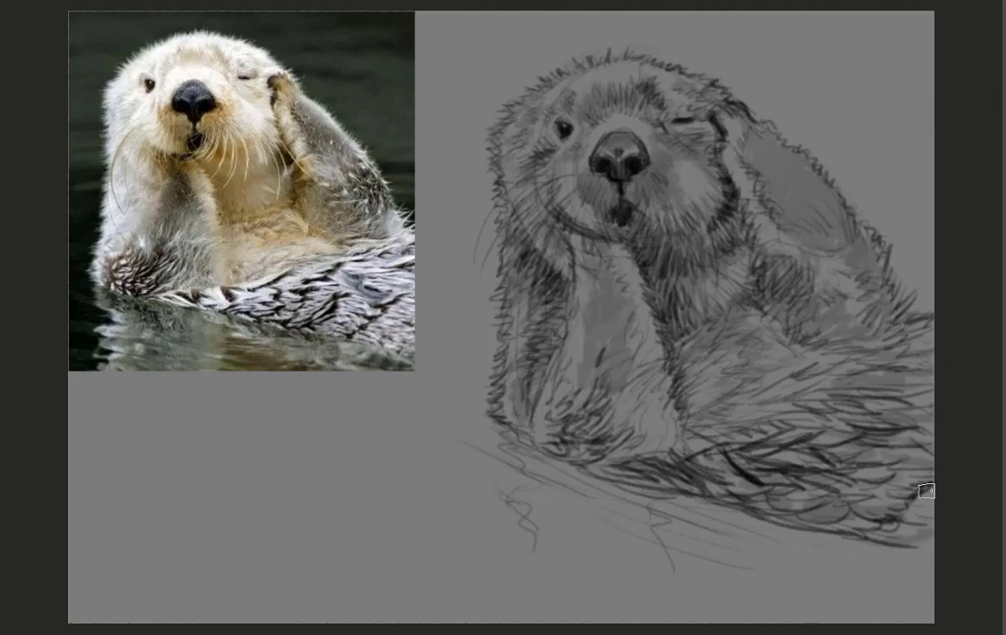
mouse_move(588, 412)
mouse_down()
mouse_move(539, 380)
mouse_move(573, 335)
mouse_up()
Step: Add grey shading over the chest and paw, then highlight the fur over the nose and forehead
key(ctrl+minus)
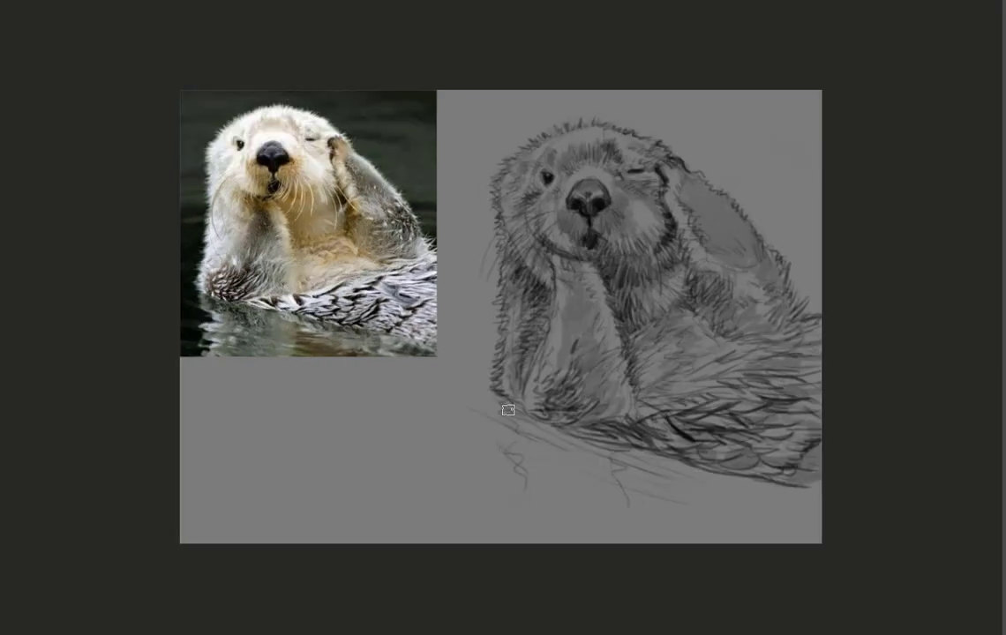
mouse_move(463, 380)
mouse_down()
mouse_move(530, 401)
mouse_move(590, 478)
mouse_move(815, 492)
mouse_up()
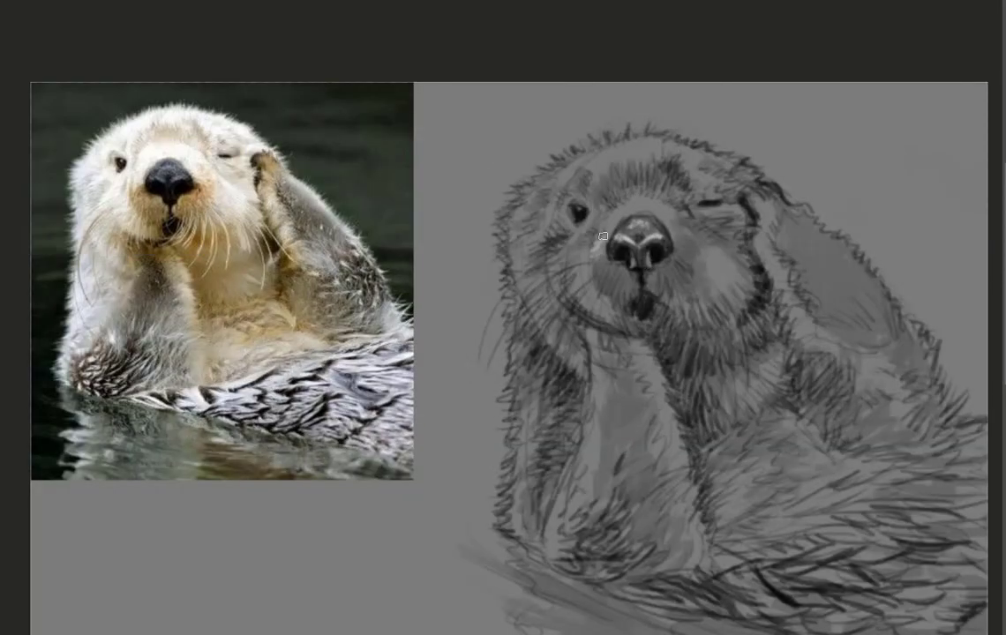
drag(602, 235, 694, 222)
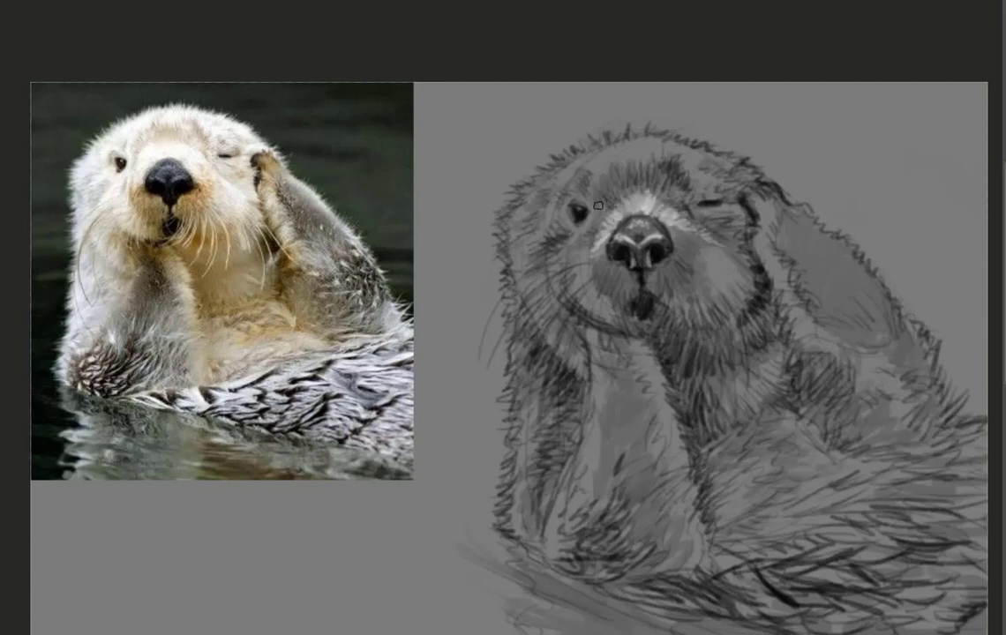
drag(675, 150, 621, 141)
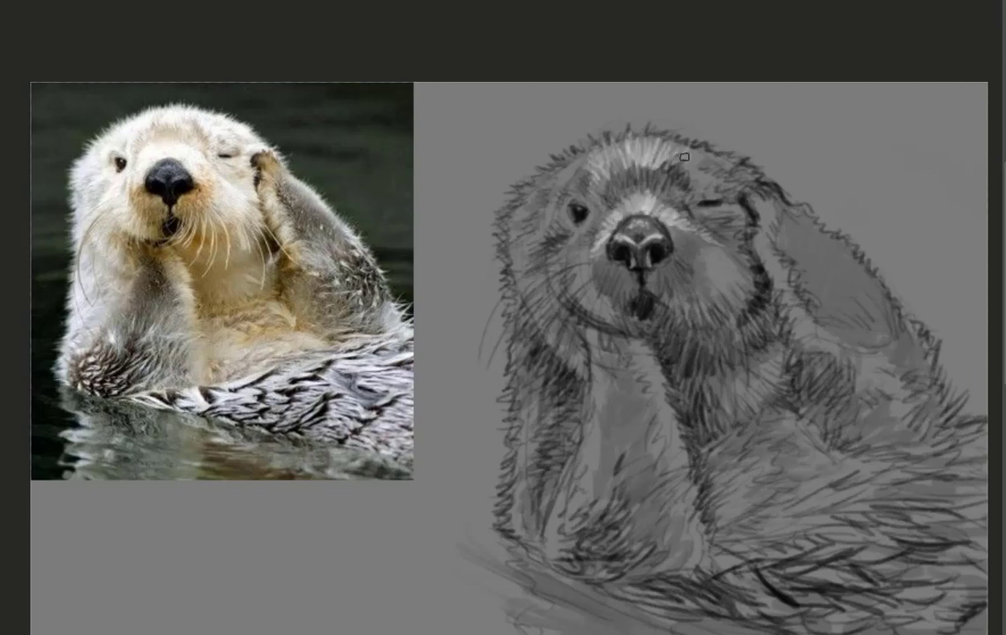
mouse_move(685, 157)
mouse_down()
mouse_move(616, 163)
mouse_move(618, 185)
mouse_up()
Step: Extend pale highlights across the left forehead, left cheek, head top and left side
mouse_move(573, 141)
mouse_down()
mouse_move(530, 164)
mouse_move(525, 141)
mouse_move(487, 152)
mouse_move(458, 198)
mouse_move(531, 243)
mouse_move(459, 225)
mouse_up()
mouse_move(525, 201)
mouse_down()
mouse_move(459, 238)
mouse_move(484, 304)
mouse_move(481, 296)
mouse_up()
drag(529, 130, 467, 176)
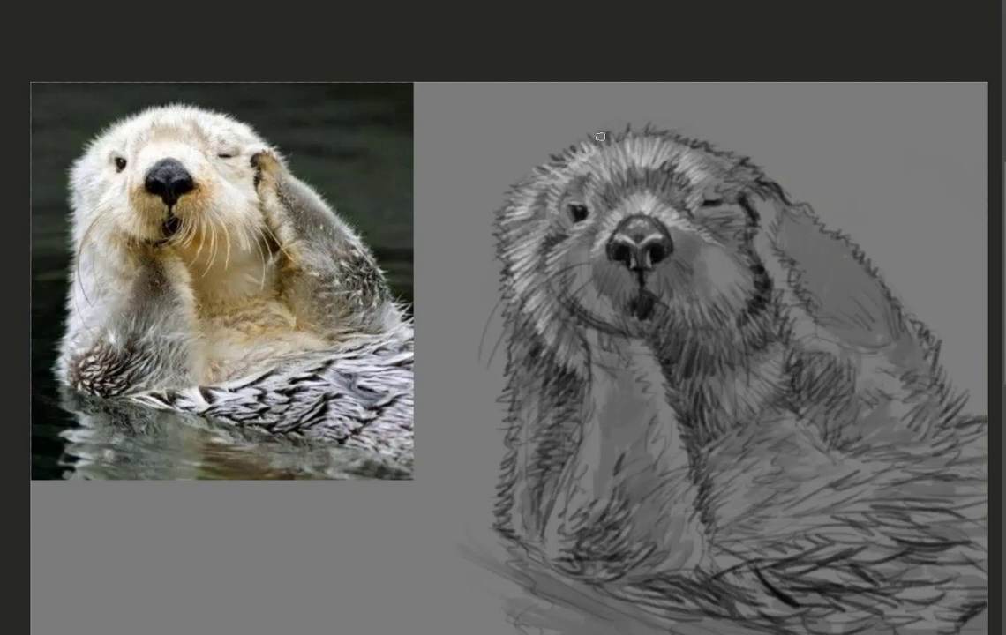
drag(582, 117, 525, 141)
drag(472, 305, 461, 371)
Step: Highlight the left neck, the paw at the cheek, and the lower-left arm and paw
drag(524, 436, 510, 320)
mouse_move(580, 320)
mouse_down()
mouse_move(609, 361)
mouse_move(617, 410)
mouse_move(587, 353)
mouse_up()
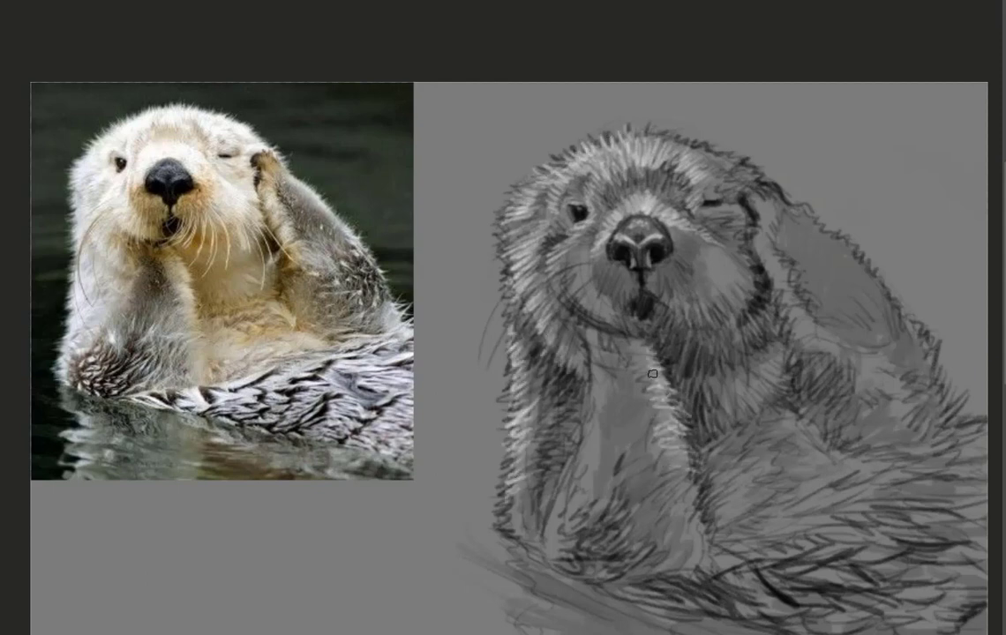
mouse_move(618, 423)
mouse_down()
mouse_move(609, 463)
mouse_move(618, 481)
mouse_up()
drag(520, 476, 499, 512)
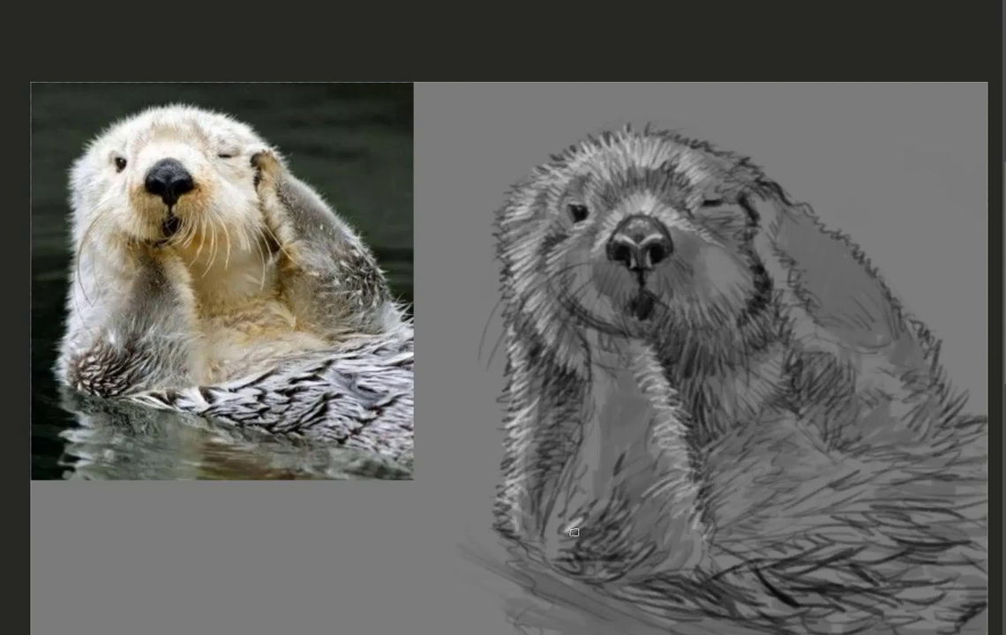
drag(516, 441, 558, 543)
mouse_move(536, 468)
mouse_down()
mouse_move(498, 499)
mouse_move(503, 512)
mouse_up()
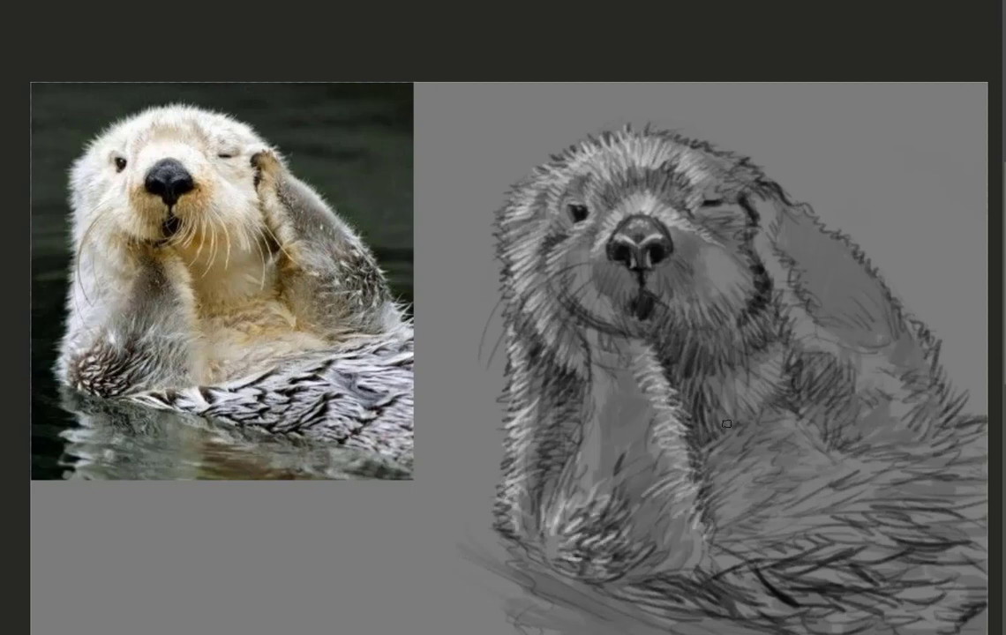
Step: Brighten the muzzle around the nose, the forehead above it, and the raised paw's fur
drag(622, 211, 646, 265)
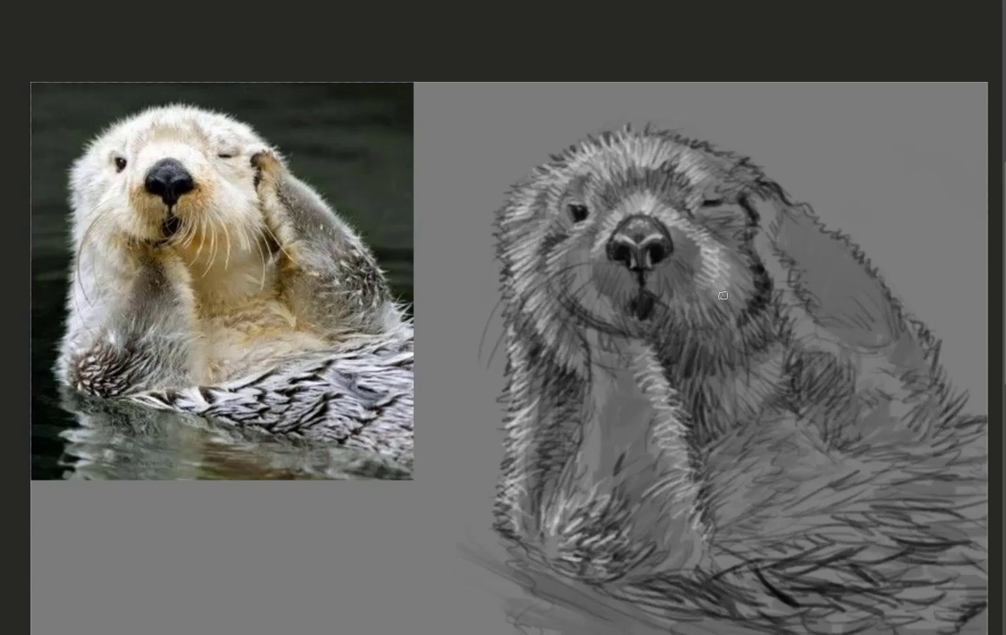
drag(644, 225, 666, 269)
drag(635, 200, 664, 180)
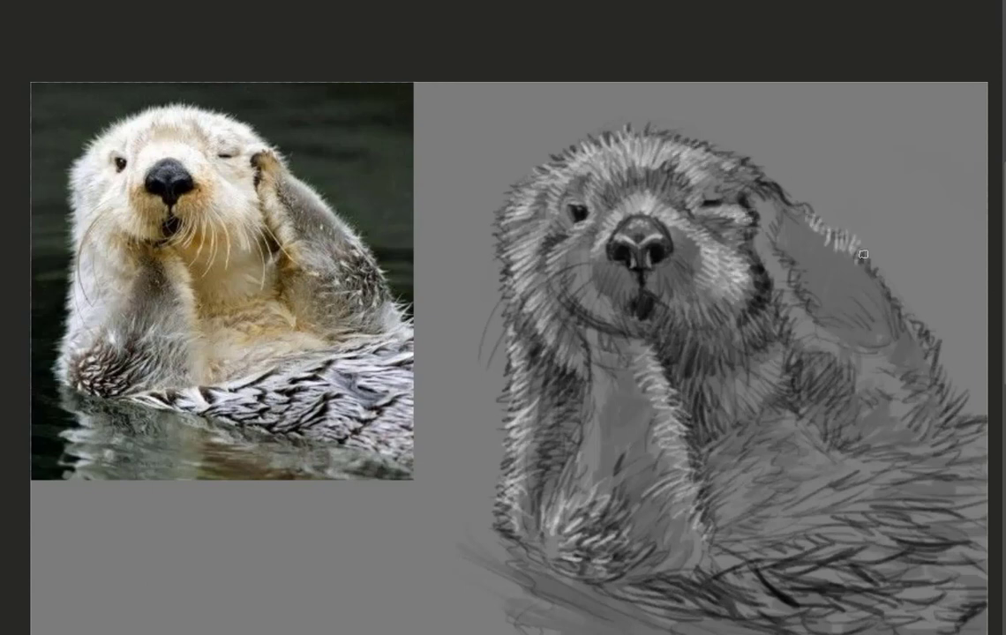
mouse_move(794, 205)
mouse_down()
mouse_move(871, 263)
mouse_move(935, 344)
mouse_up()
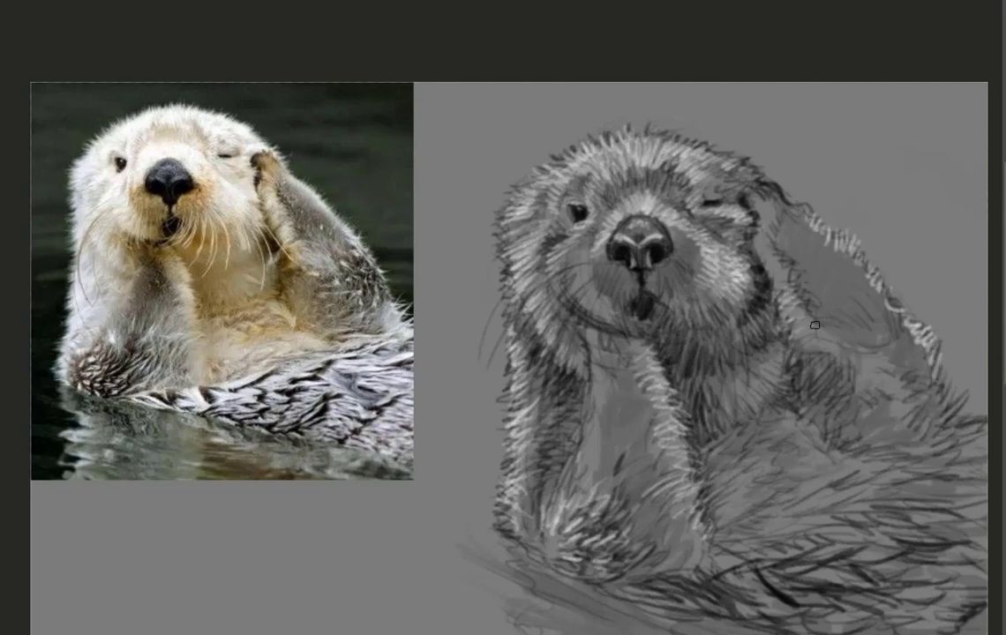
drag(697, 320, 663, 355)
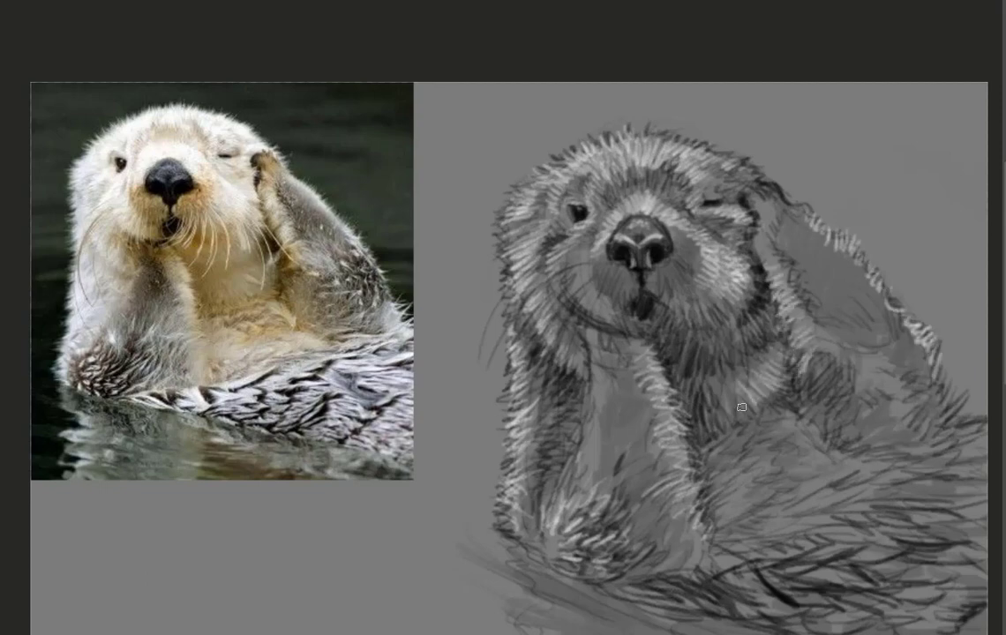
drag(804, 243, 768, 296)
mouse_move(834, 264)
mouse_down()
mouse_move(776, 313)
mouse_move(796, 300)
mouse_up()
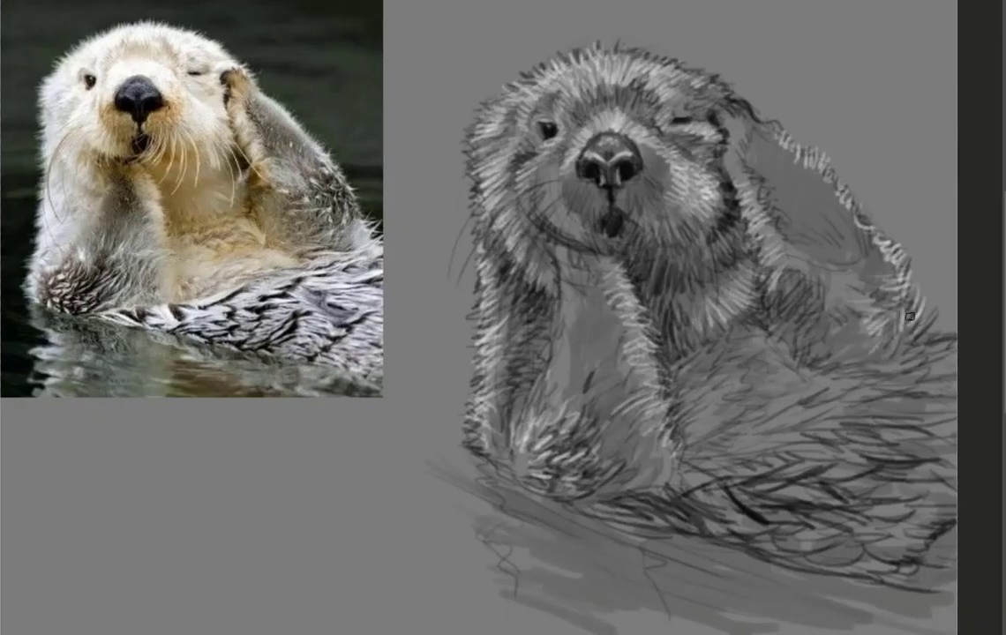
Step: Paint white highlight strokes on the raised paw, the fur near the water and the lower-right body
drag(794, 228, 755, 263)
mouse_move(833, 274)
mouse_down()
mouse_move(800, 343)
mouse_move(715, 370)
mouse_up()
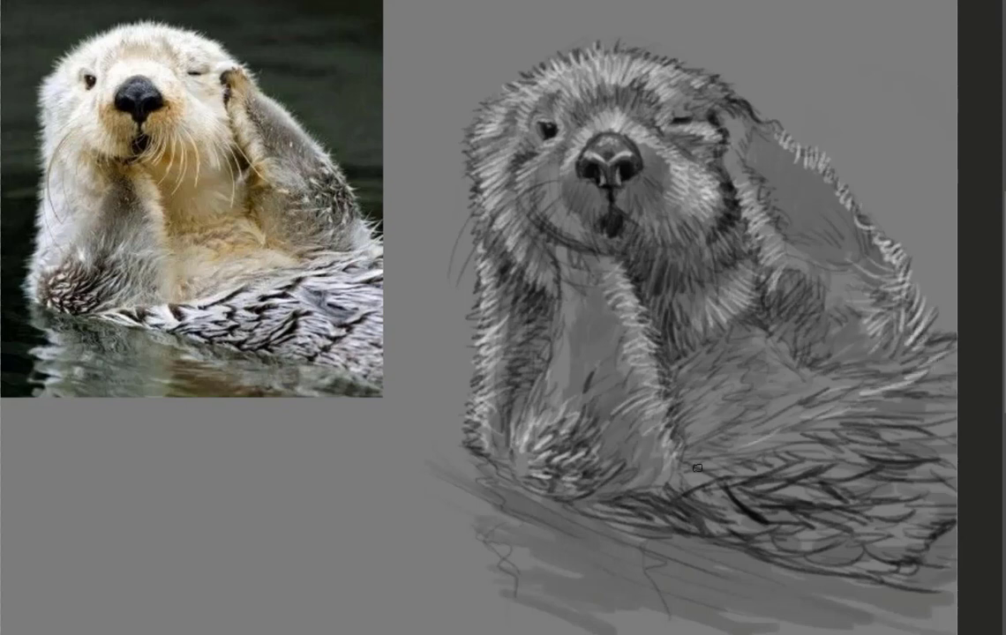
drag(621, 493, 761, 528)
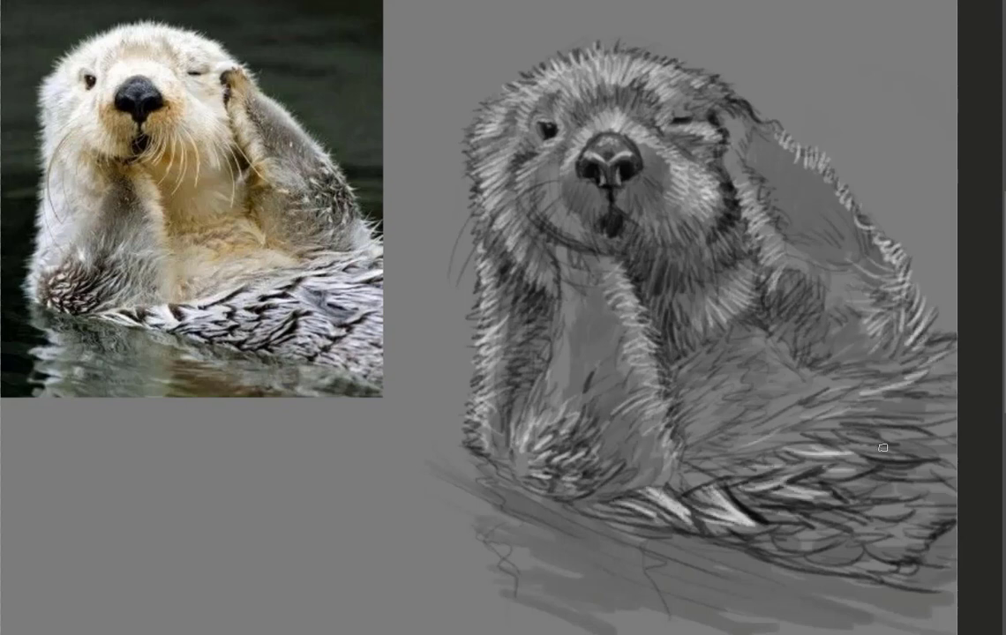
drag(824, 371, 716, 389)
drag(806, 397, 706, 482)
drag(776, 454, 689, 487)
drag(812, 433, 753, 457)
mouse_move(831, 353)
mouse_down()
mouse_move(760, 375)
mouse_move(768, 386)
mouse_up()
Step: Add white fur strokes along the right edge and lower-right corner, then faint light fur on the left cheek and under the chin
mouse_move(854, 331)
mouse_down()
mouse_move(815, 357)
mouse_move(813, 370)
mouse_up()
drag(851, 435, 805, 469)
mouse_move(833, 466)
mouse_down()
mouse_move(792, 491)
mouse_move(791, 521)
mouse_up()
drag(854, 476, 803, 519)
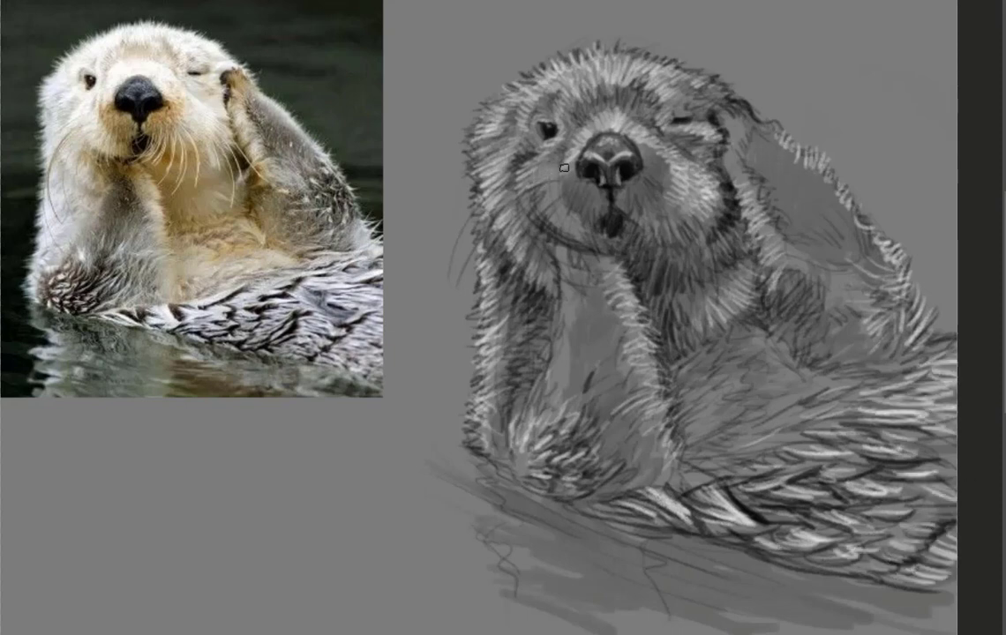
drag(521, 214, 492, 179)
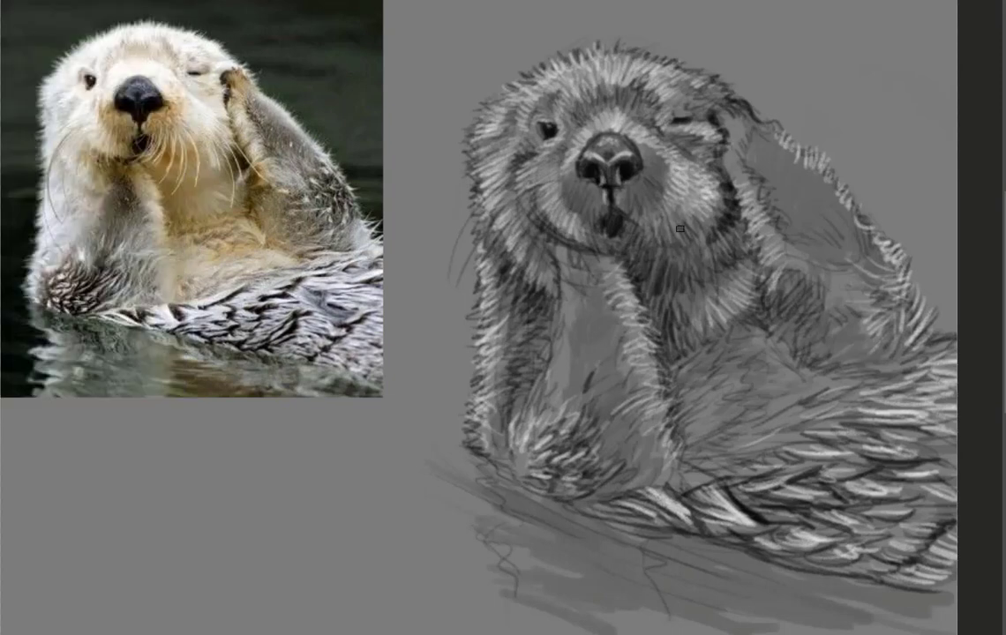
drag(617, 190, 635, 242)
Step: Draw pale whiskers across the chin, muzzle, below the nose and on the left cheek, then dark whiskers off the cheek
drag(639, 203, 656, 229)
mouse_move(603, 194)
mouse_down()
mouse_move(584, 247)
mouse_move(639, 264)
mouse_up()
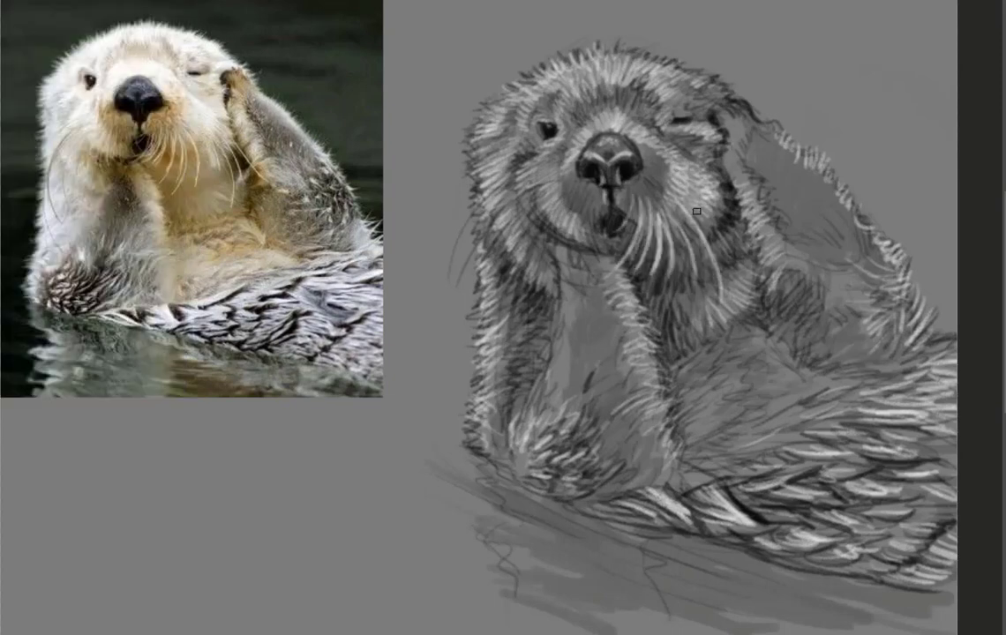
mouse_move(522, 173)
mouse_down()
mouse_move(534, 230)
mouse_move(492, 225)
mouse_up()
drag(564, 196, 516, 260)
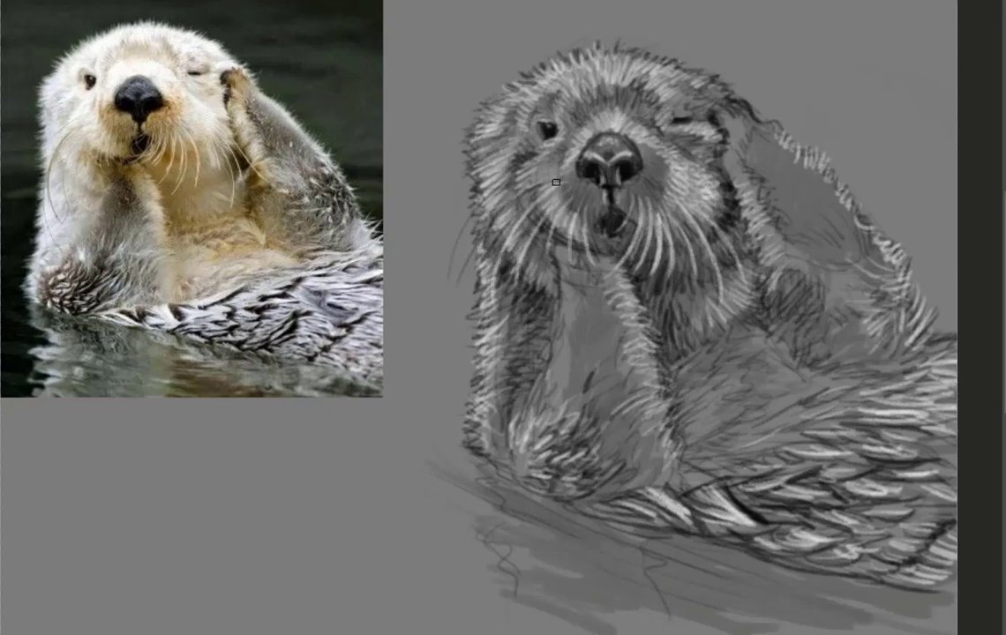
drag(494, 216, 445, 264)
drag(496, 233, 454, 291)
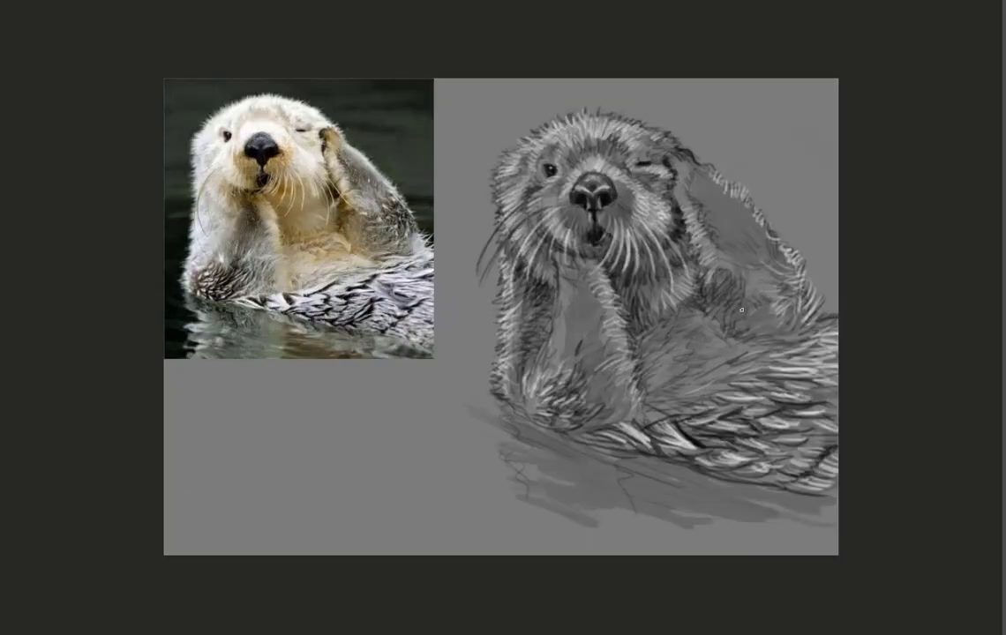
Step: Scribble light ripple strokes across the water below the otter and add a thin dark line
mouse_move(504, 419)
mouse_down()
mouse_move(515, 465)
mouse_move(557, 469)
mouse_move(495, 471)
mouse_up()
drag(697, 446, 638, 473)
drag(591, 441, 526, 492)
drag(622, 481, 635, 516)
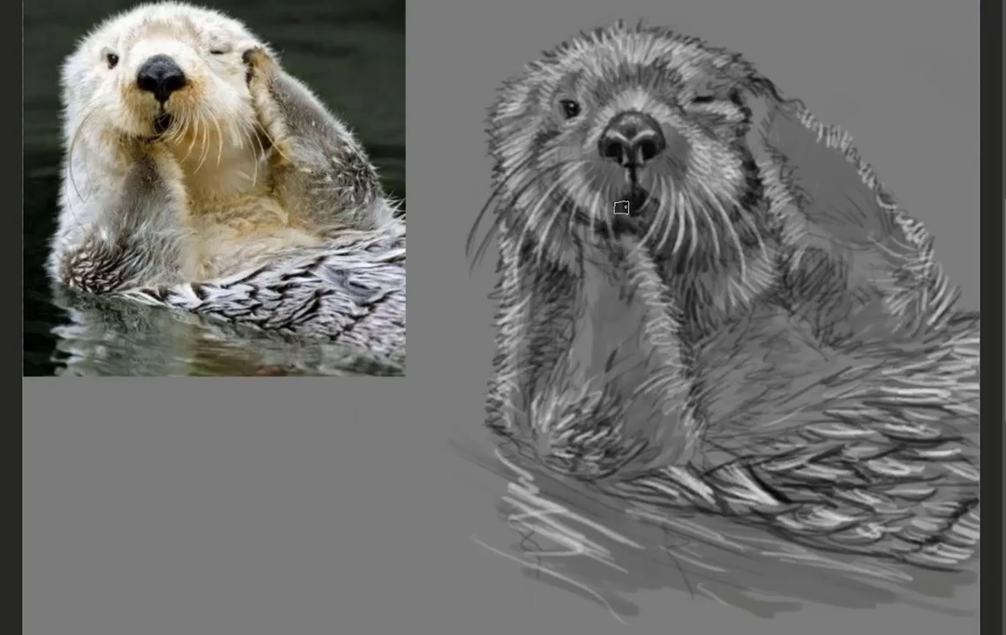
click(28, 4)
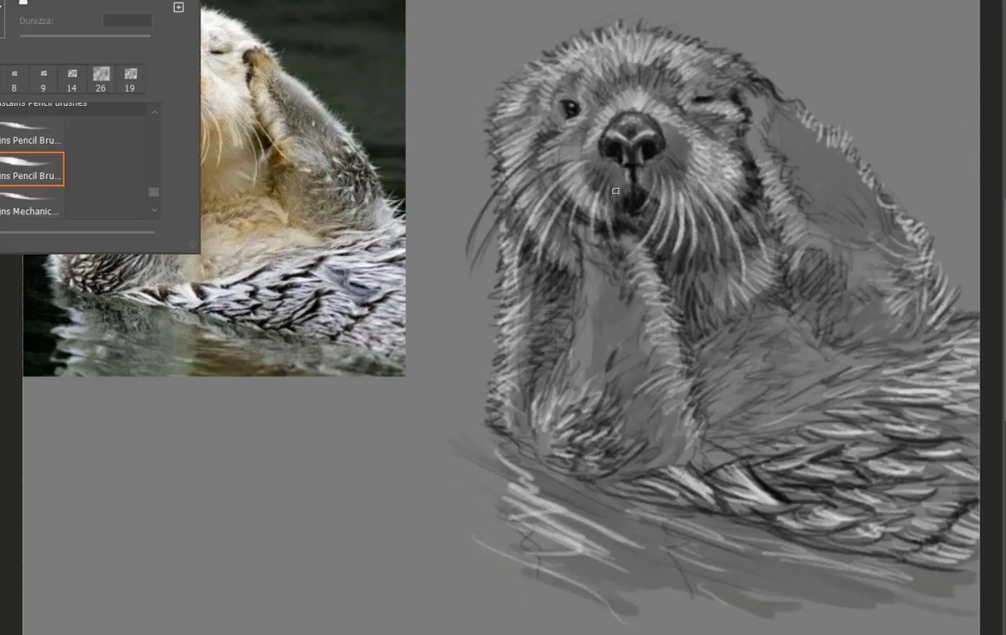
click(594, 186)
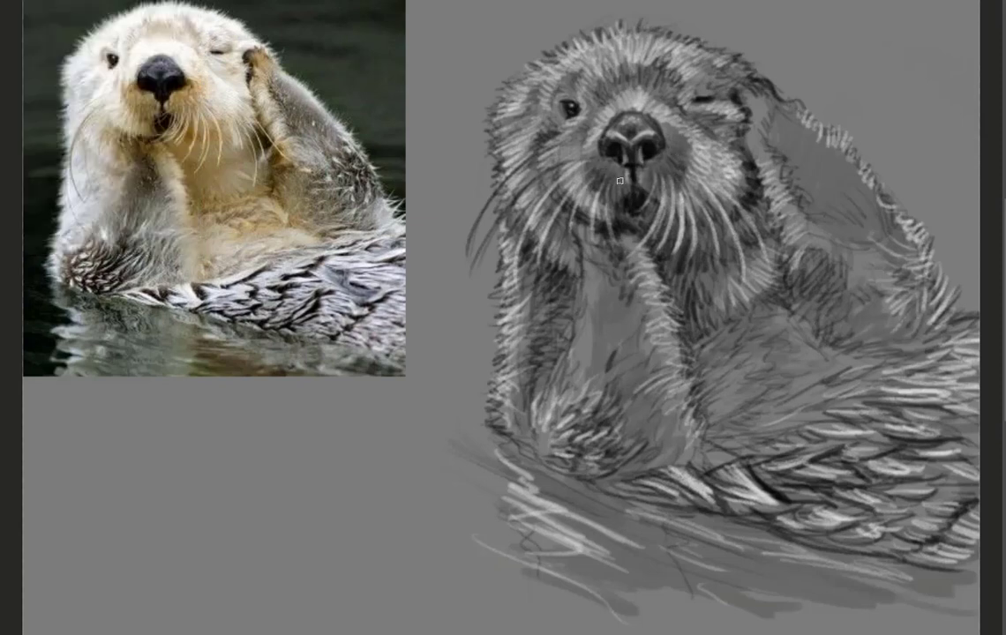